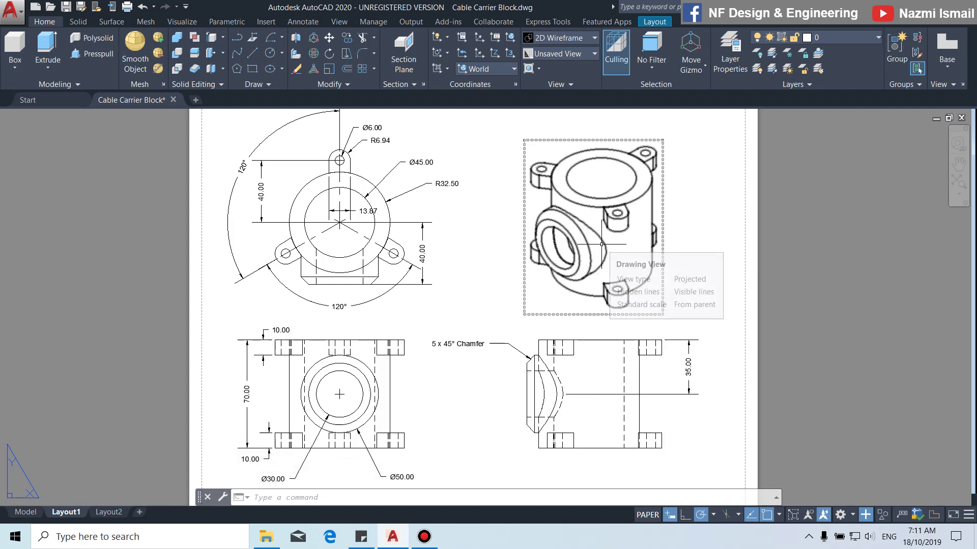
Step: Create a new drawing and turn off its grid display
click(195, 100)
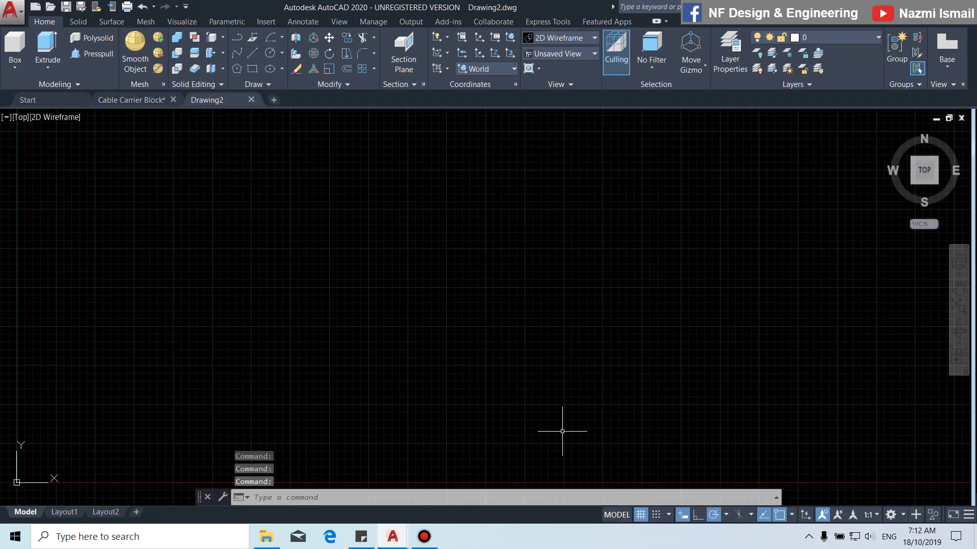
click(642, 516)
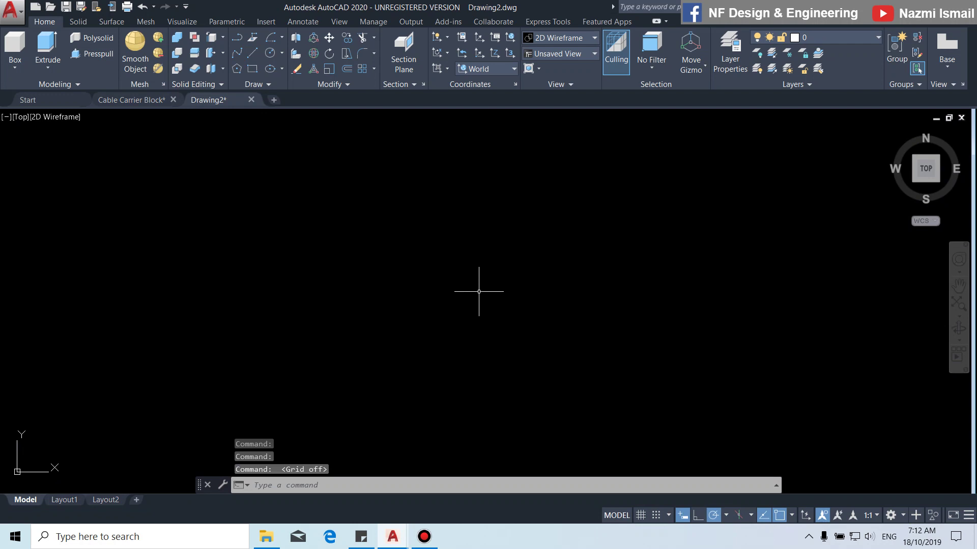
Step: Draw a circle with a diameter of 45 in the empty model space
text(c)
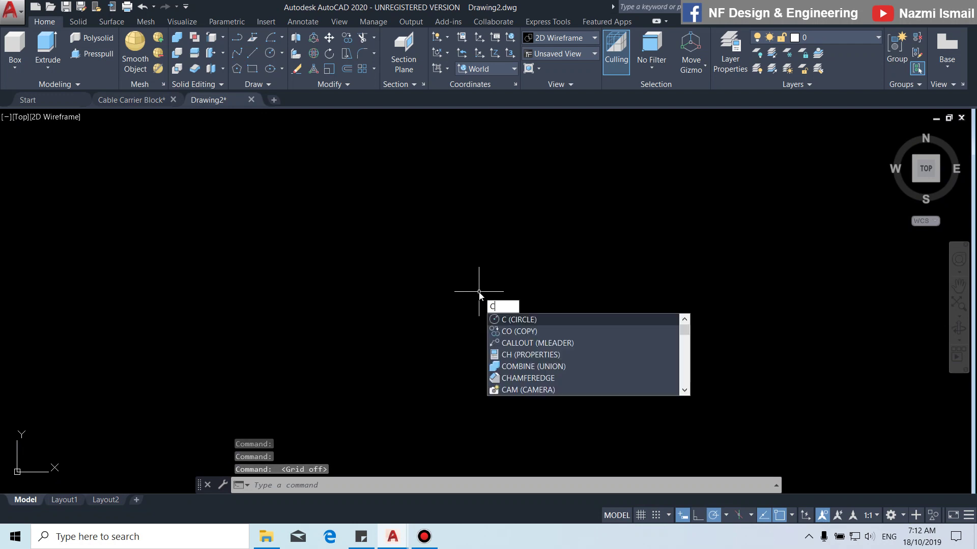
key(Return)
click(442, 276)
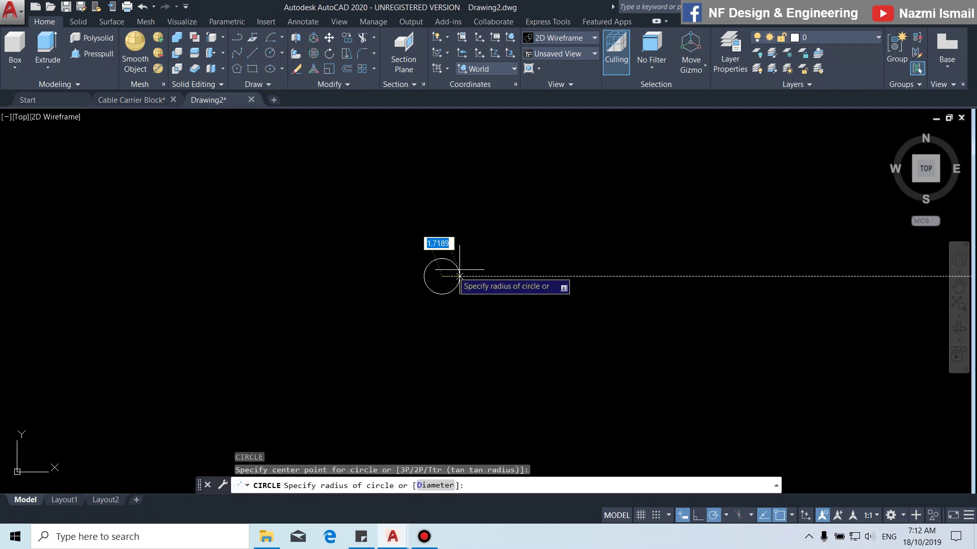
right_click(589, 238)
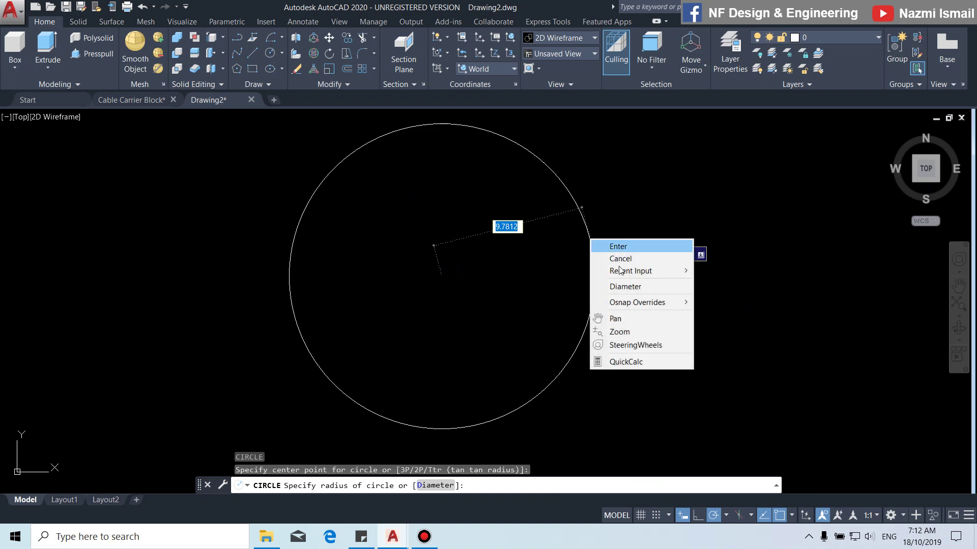
click(624, 286)
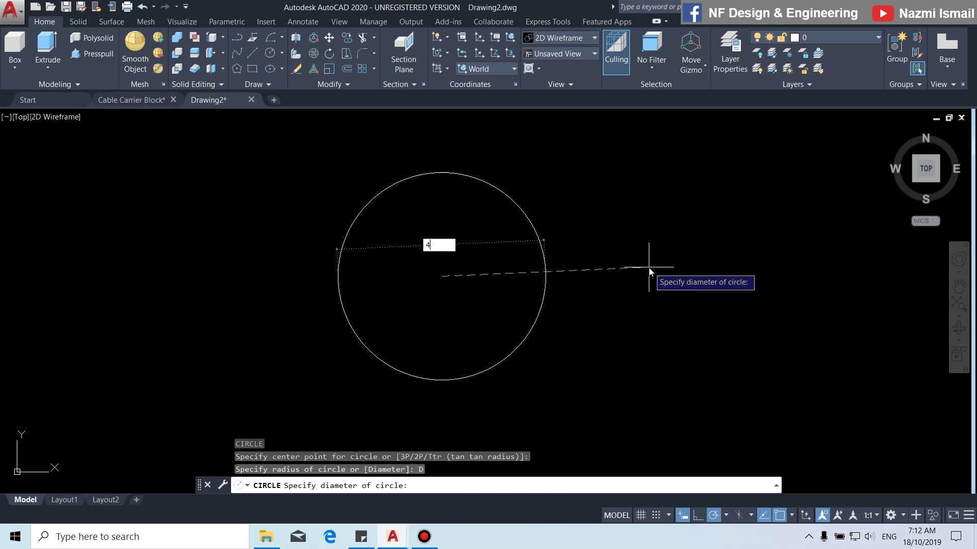
key(Return)
scroll(432, 311, down, 5)
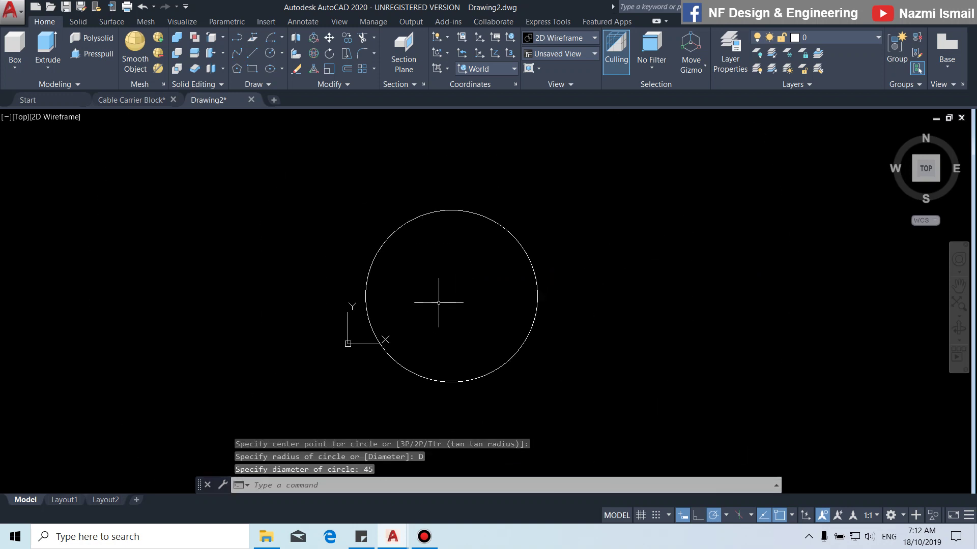
Step: Check the Cable Carrier Block reference and draw a circle of radius 32.5 concentric with the existing circle
click(148, 100)
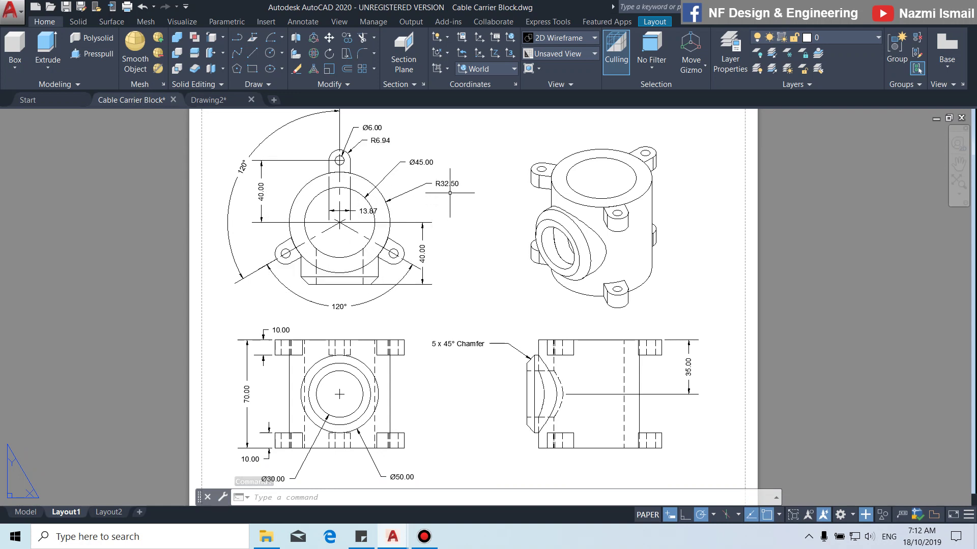
click(220, 100)
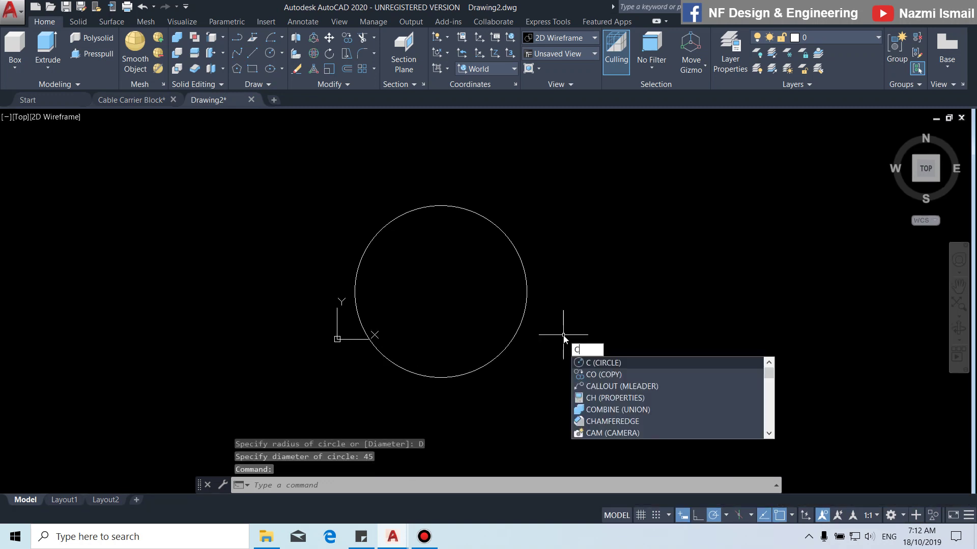
key(Return)
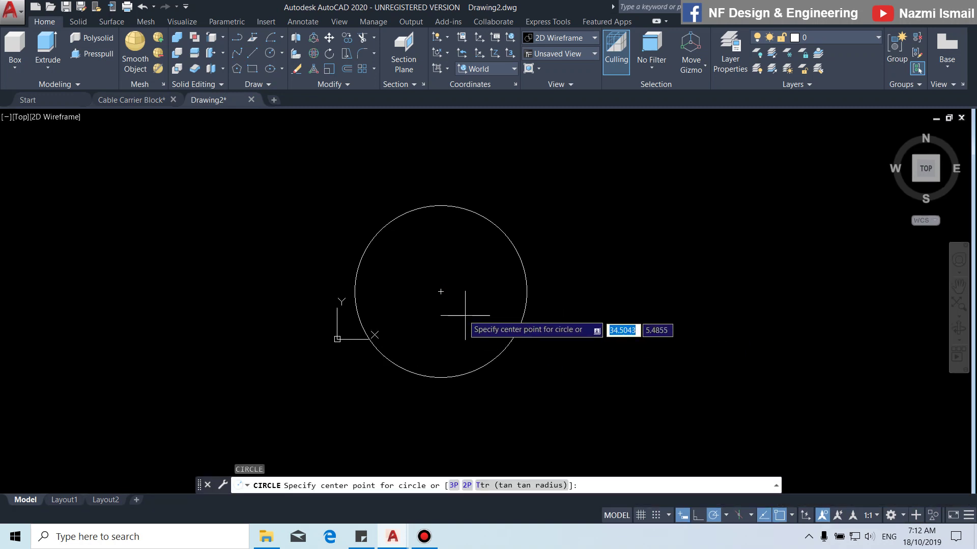
click(441, 292)
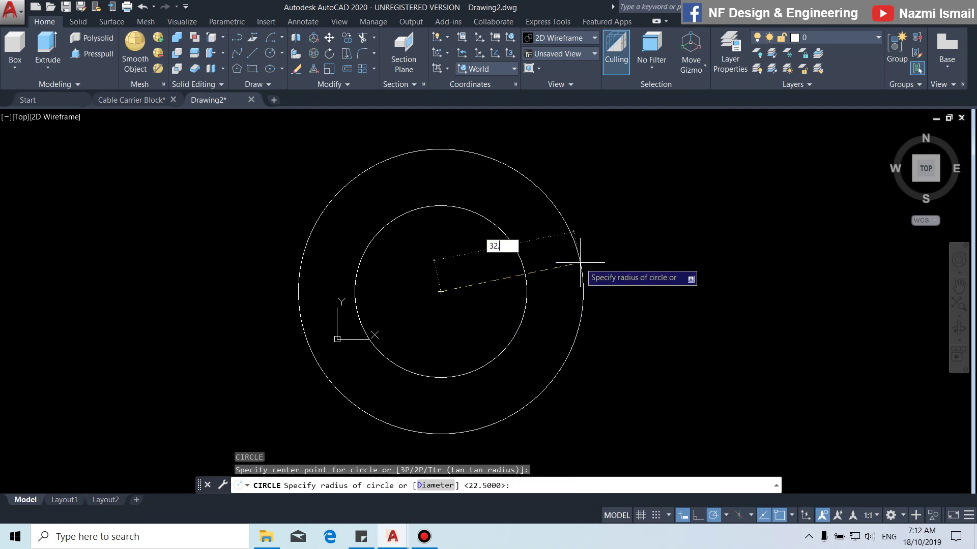
key(Return)
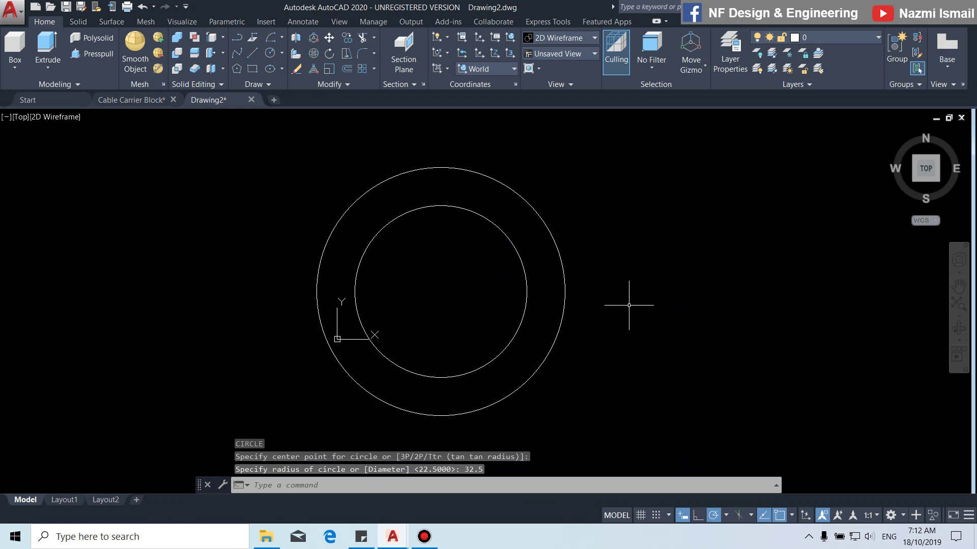
Step: Draw a vertical line 40 units long upward from the common centre of the two circles
middle_drag(609, 307, 611, 317)
text(l)
key(Return)
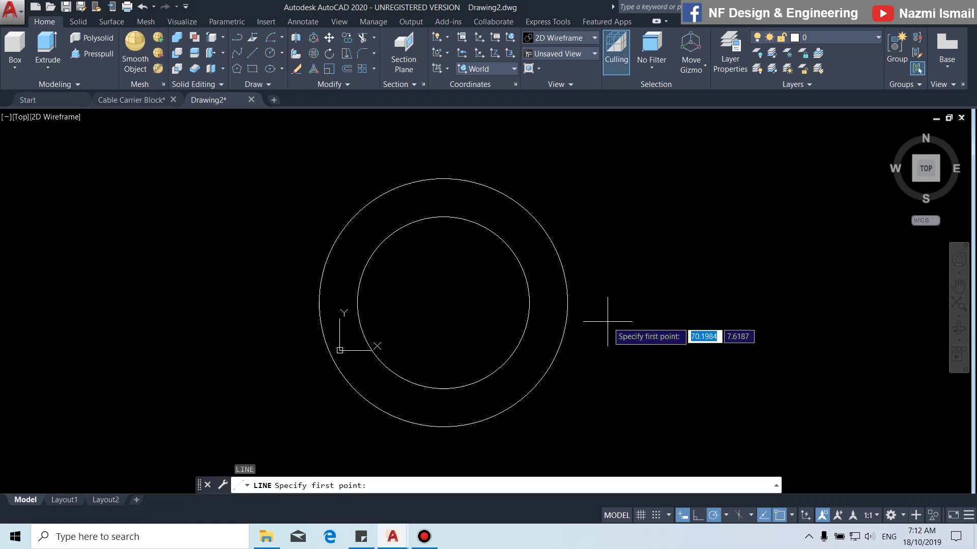
click(443, 303)
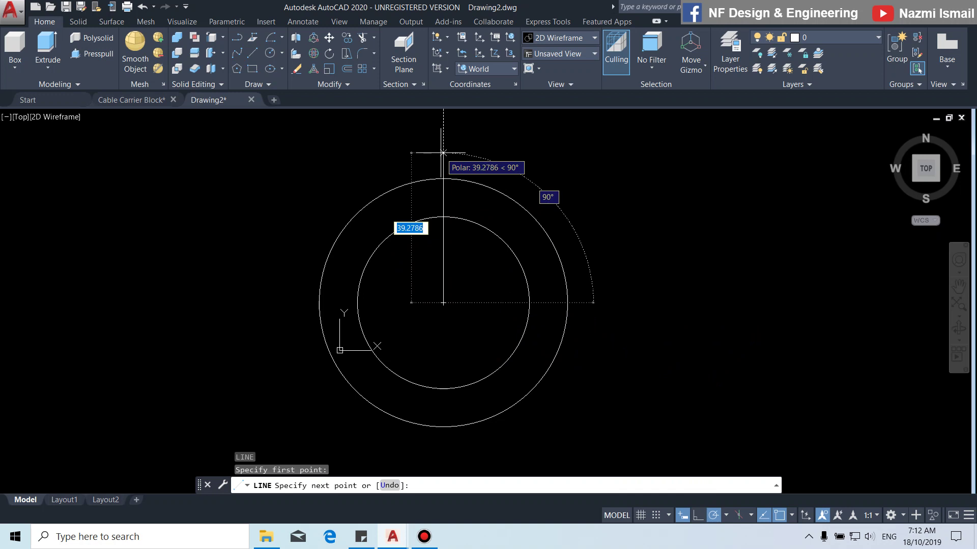
text(40)
key(Return)
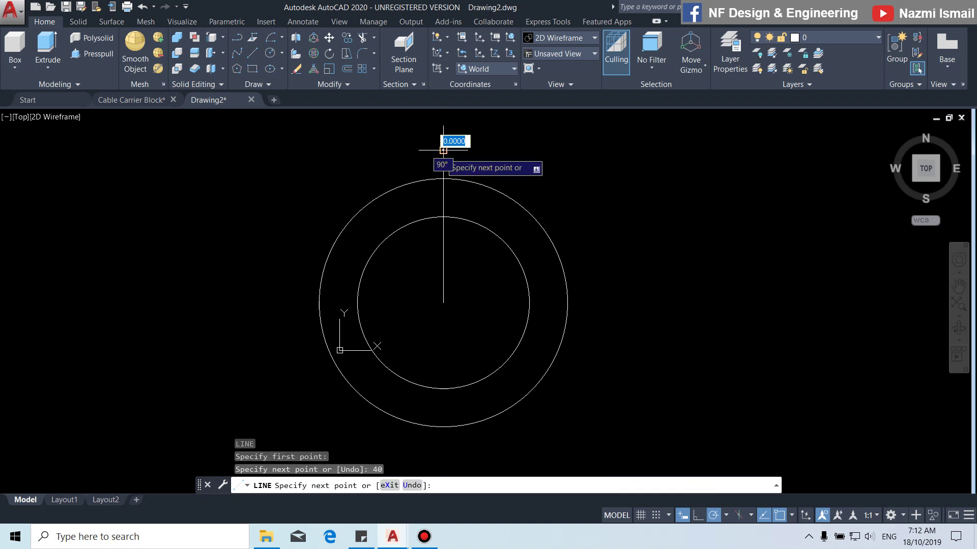
key(Return)
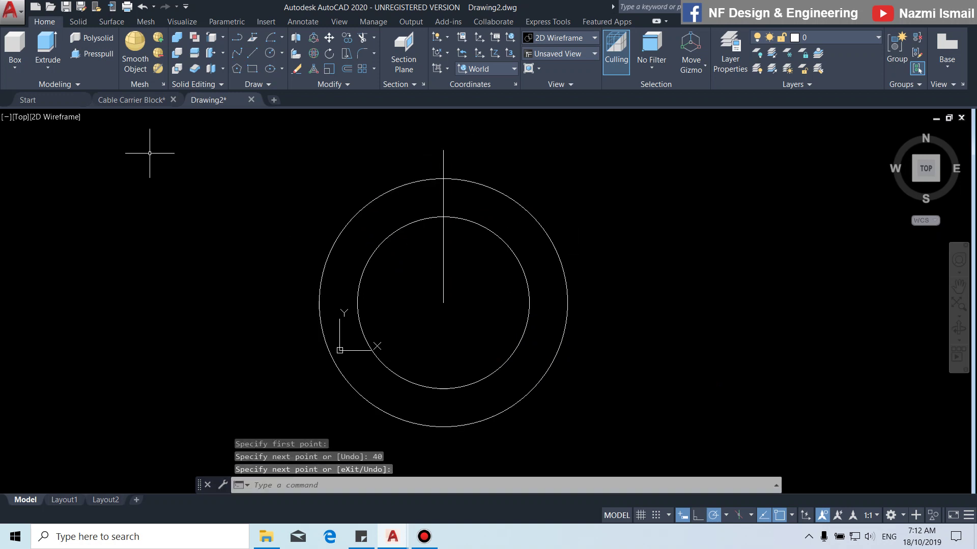
Step: Consult the reference drawing for the lug width and offset the vertical line 13.87 to its right
click(133, 100)
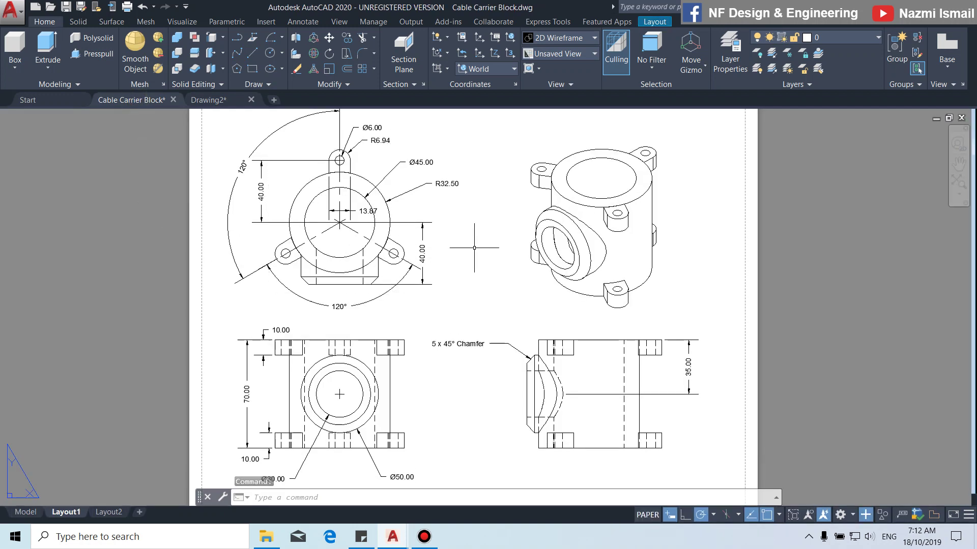
click(208, 101)
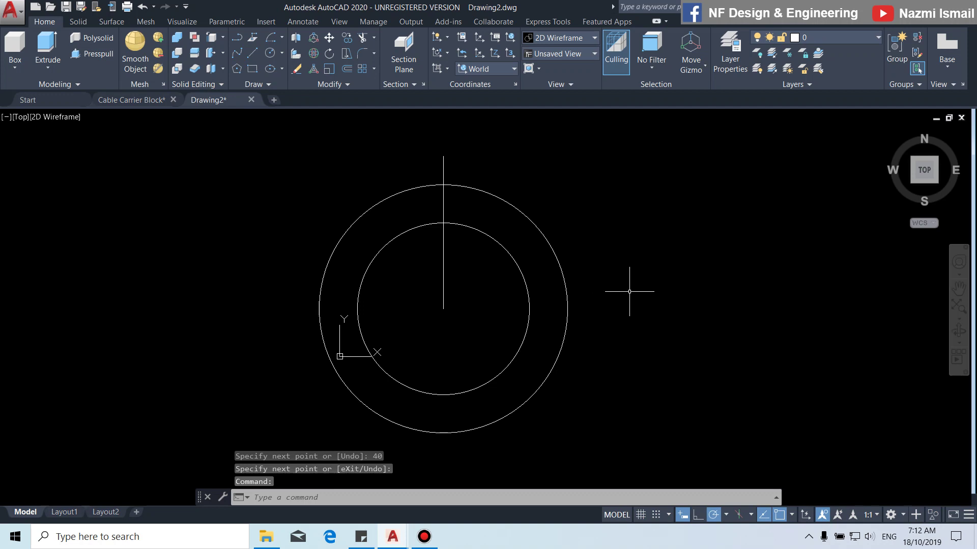
text(o)
key(Return)
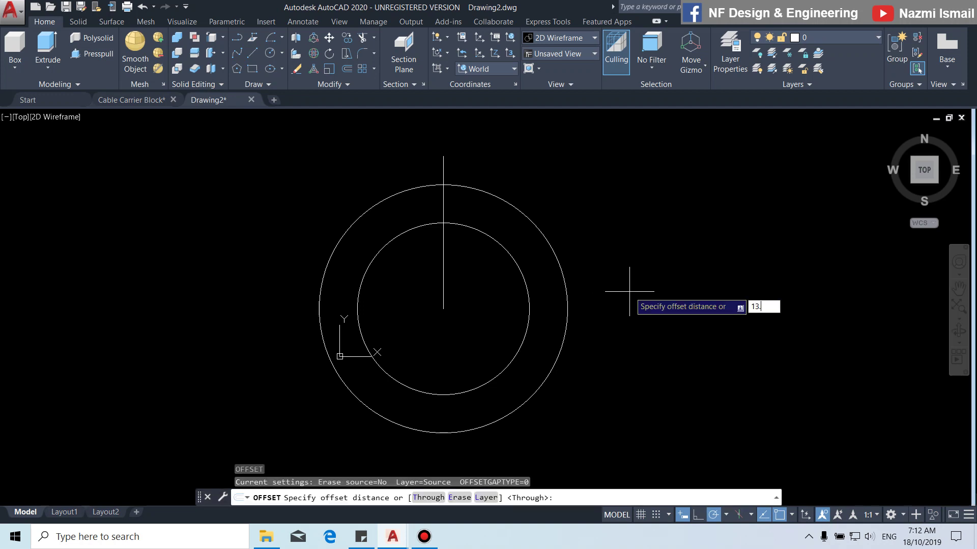
key(Return)
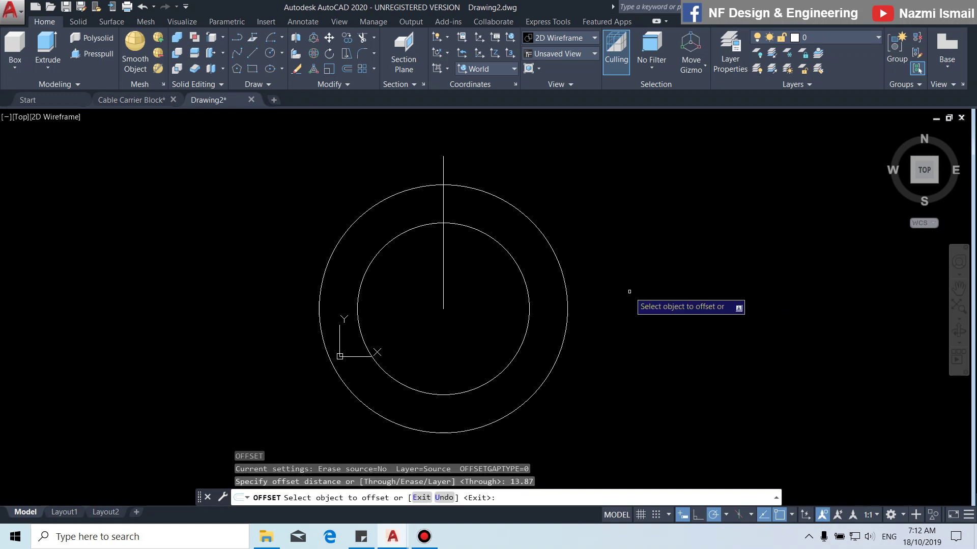
click(443, 274)
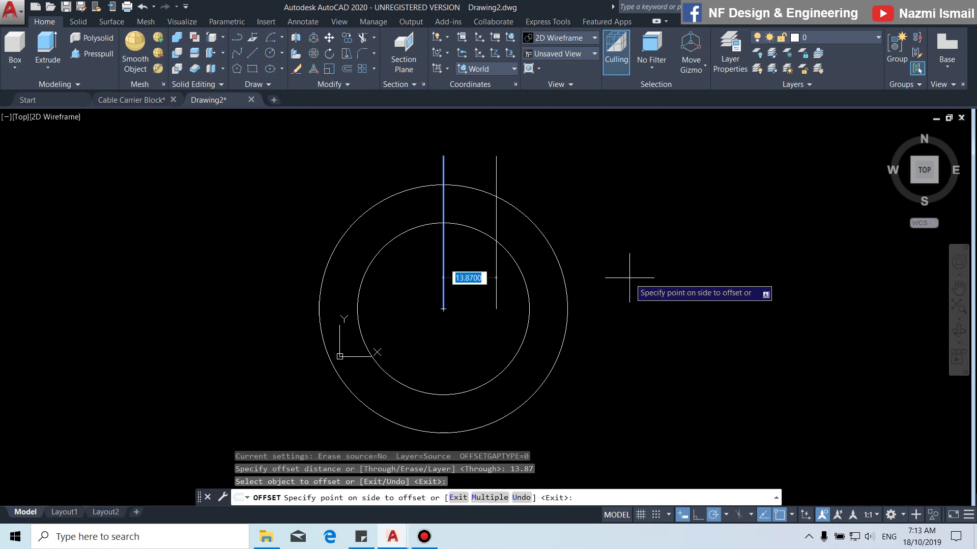
click(730, 265)
key(Return)
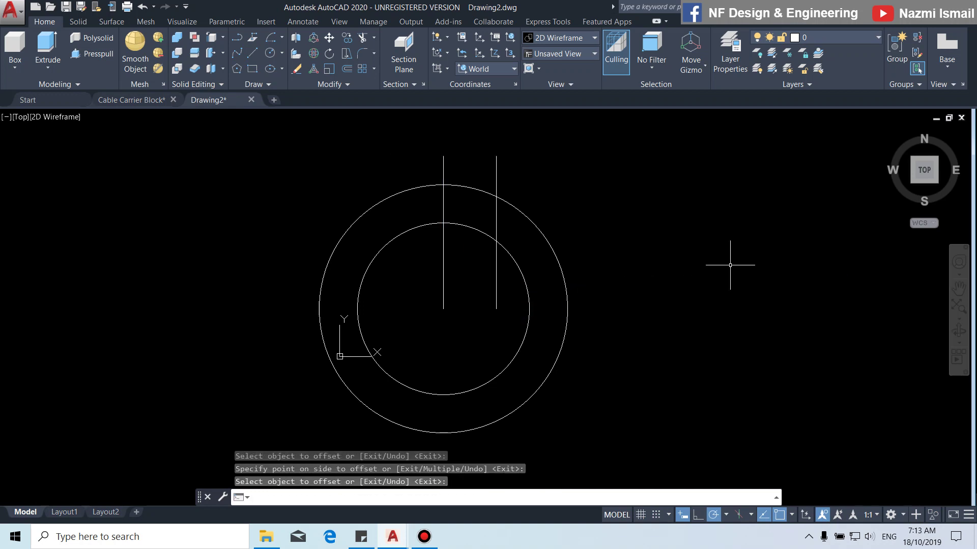
Step: Move both vertical lines from the midpoint between their lower endpoints to the circles' common centre
text(m)
key(Return)
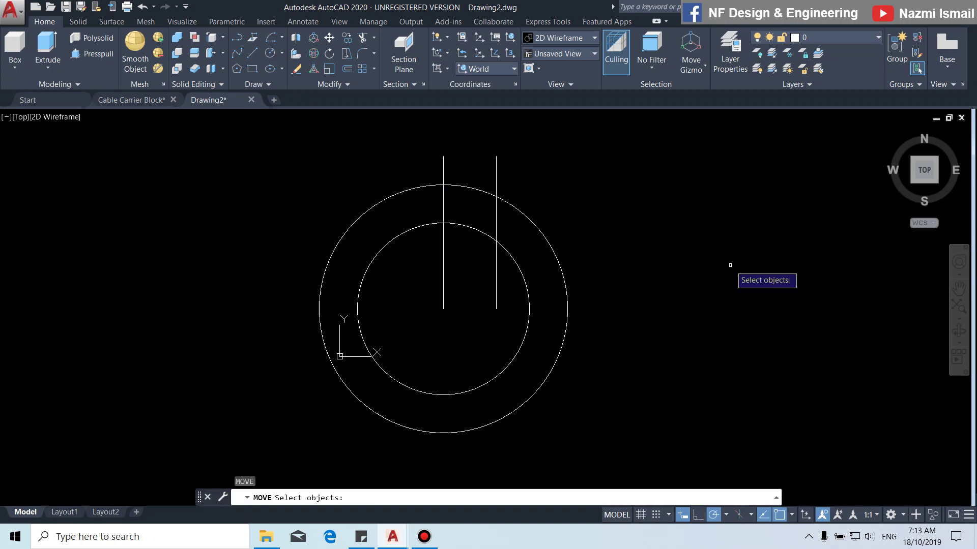
click(506, 321)
click(446, 309)
key(Return)
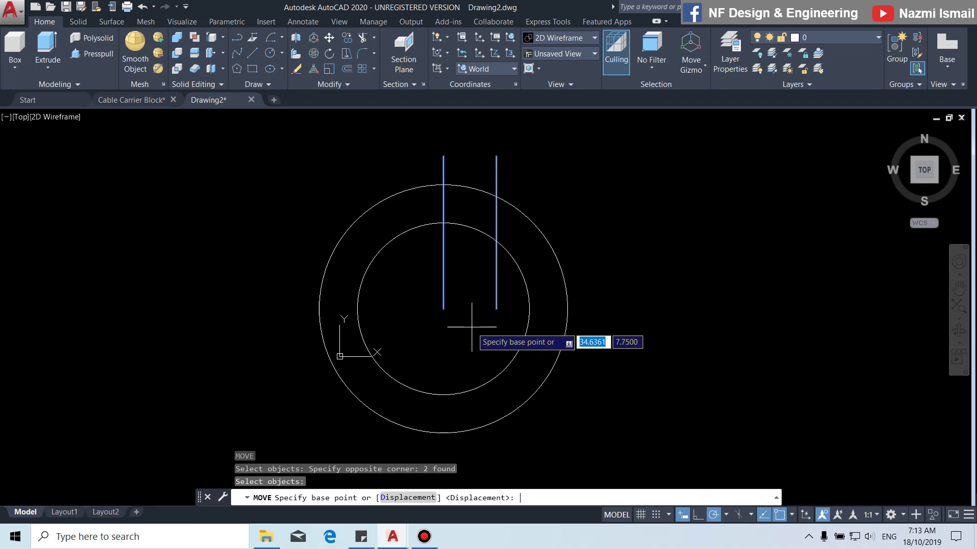
shift+right_click(472, 327)
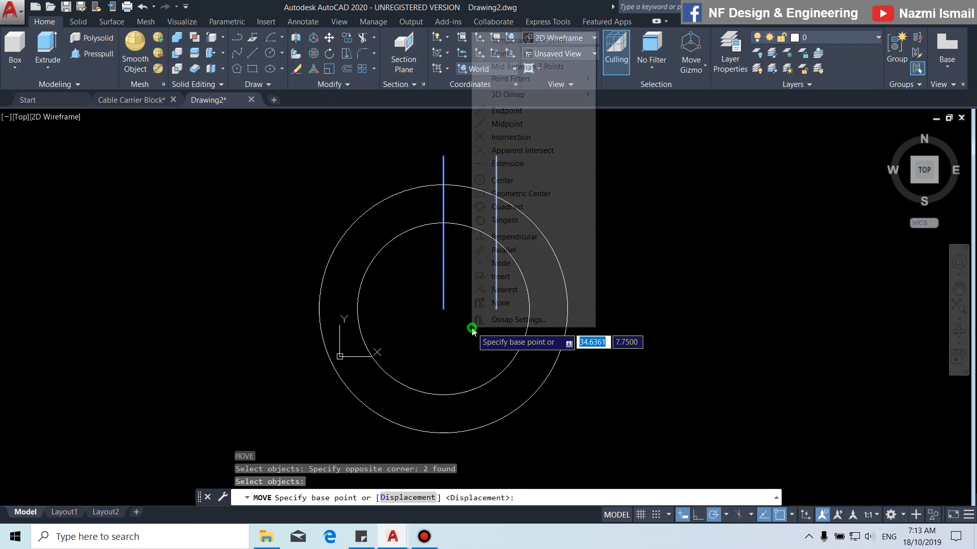
click(547, 67)
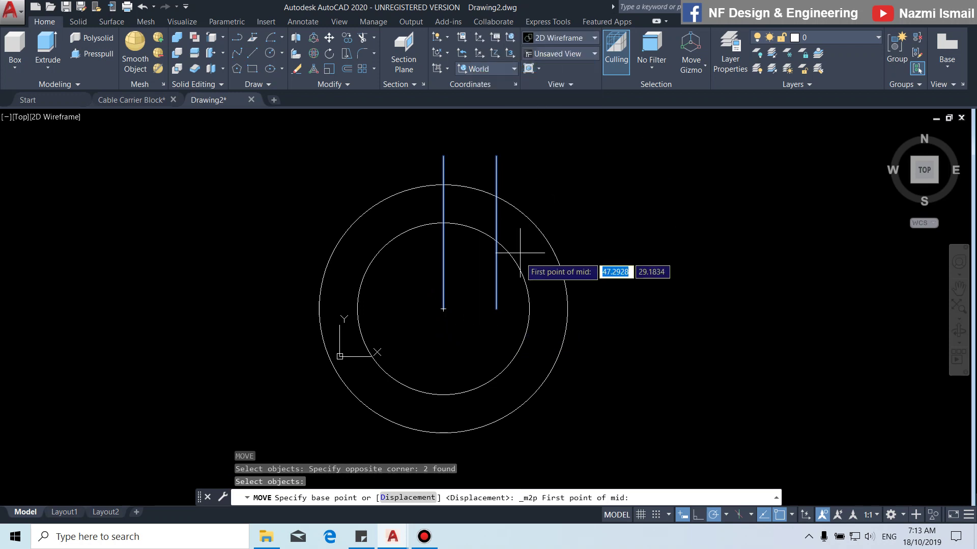
click(450, 313)
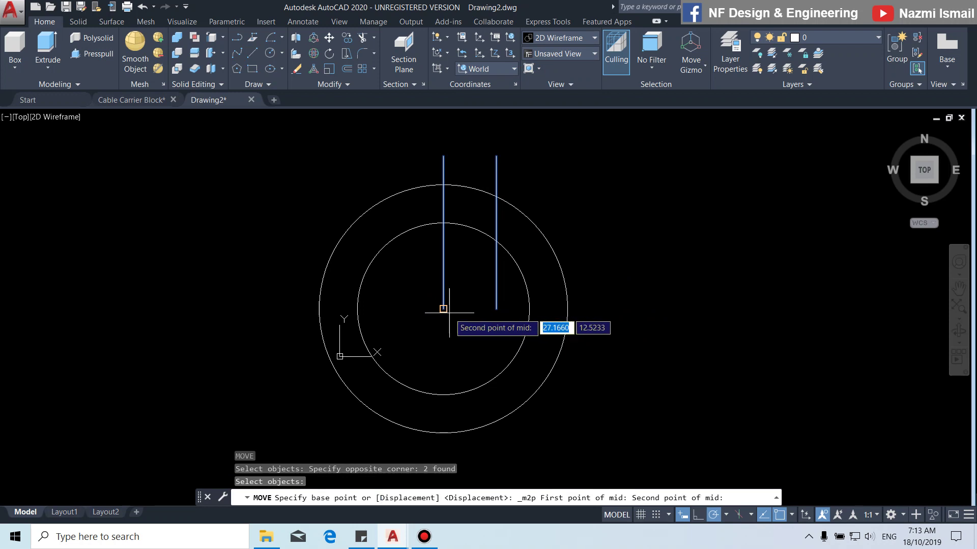
click(496, 309)
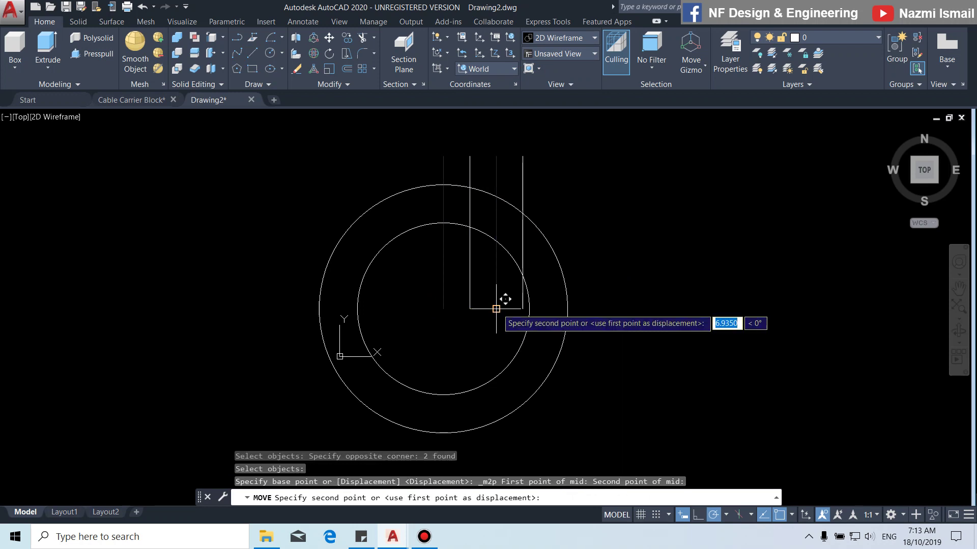
click(450, 300)
middle_drag(540, 232, 536, 247)
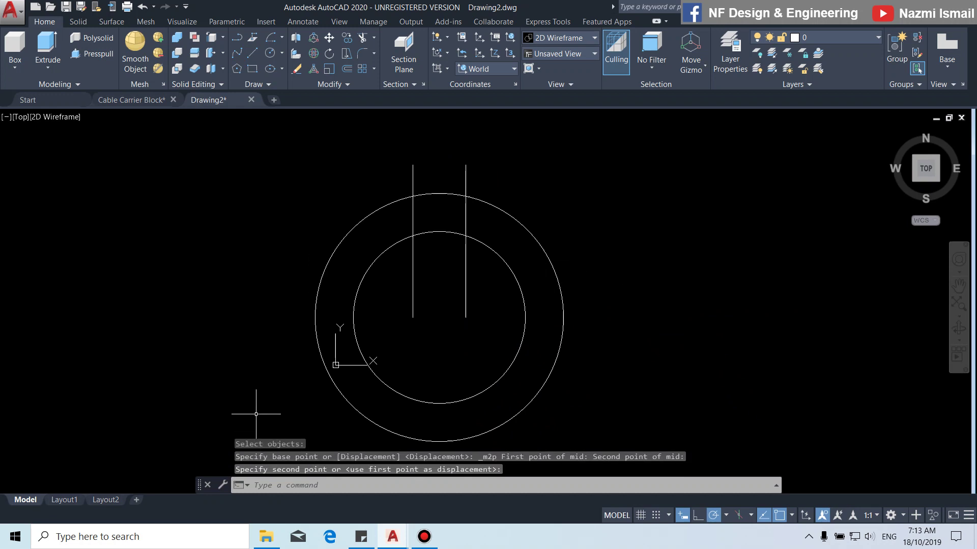
Step: Check the lug hole size in the Cable Carrier Block reference and draw a 6 diameter circle centred midway between the vertical lines' upper endpoints
click(133, 100)
scroll(343, 148, up, 5)
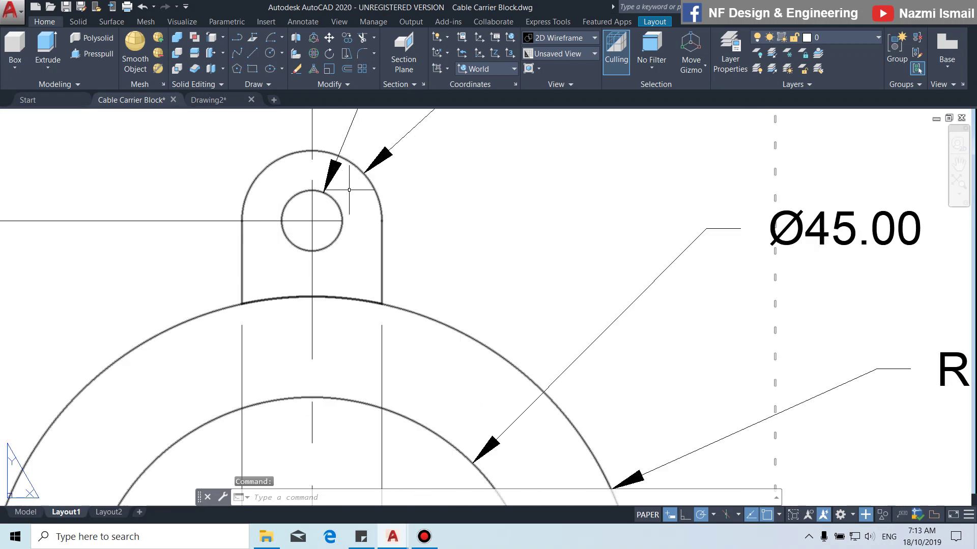
scroll(346, 253, down, 3)
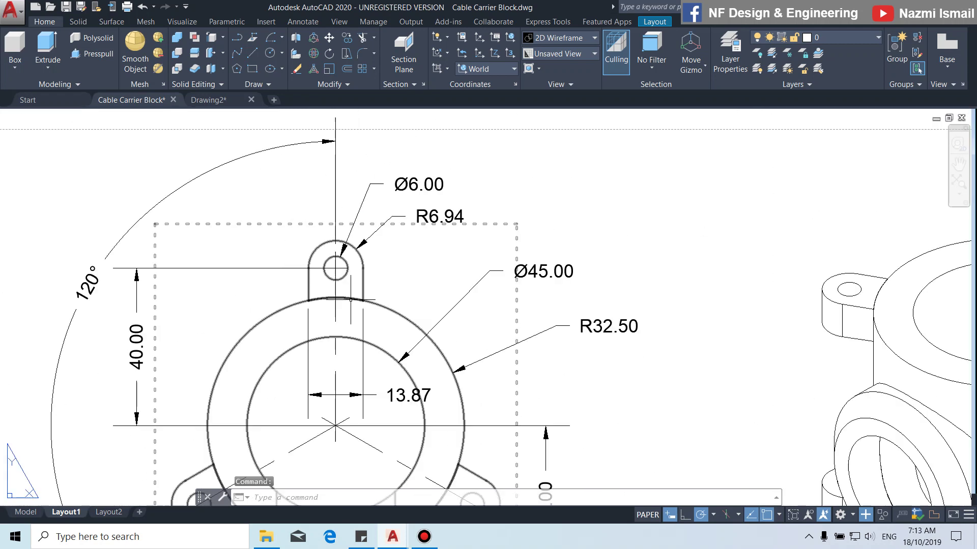
click(207, 100)
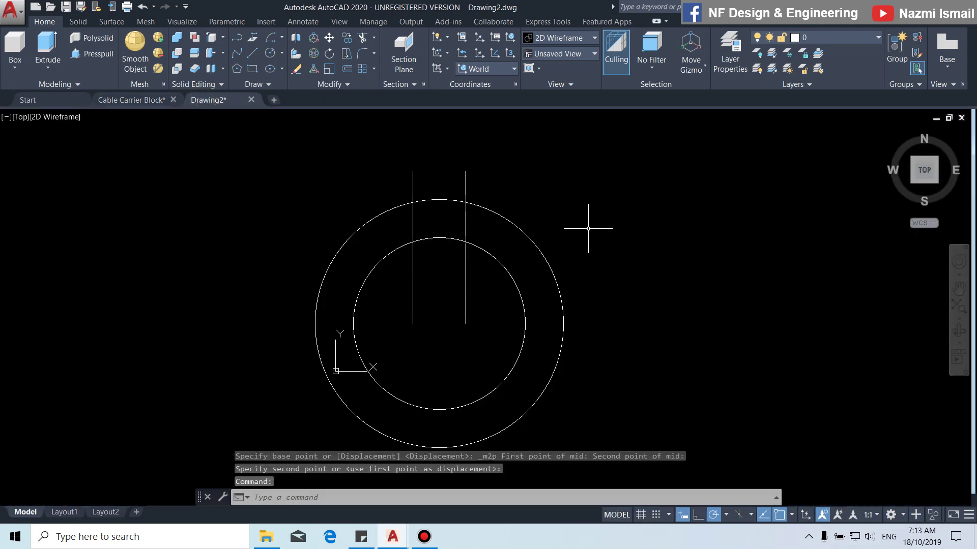
text(c)
key(Return)
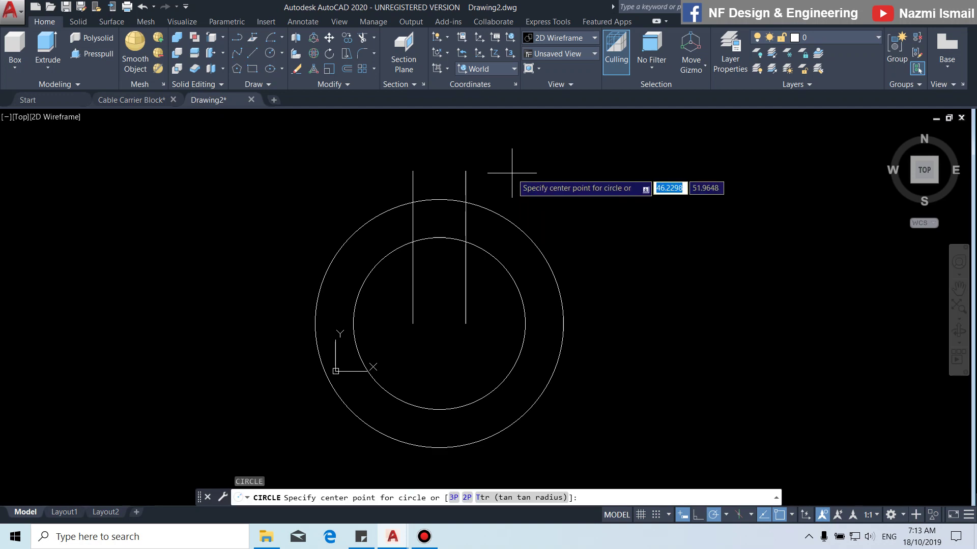
shift+right_click(512, 172)
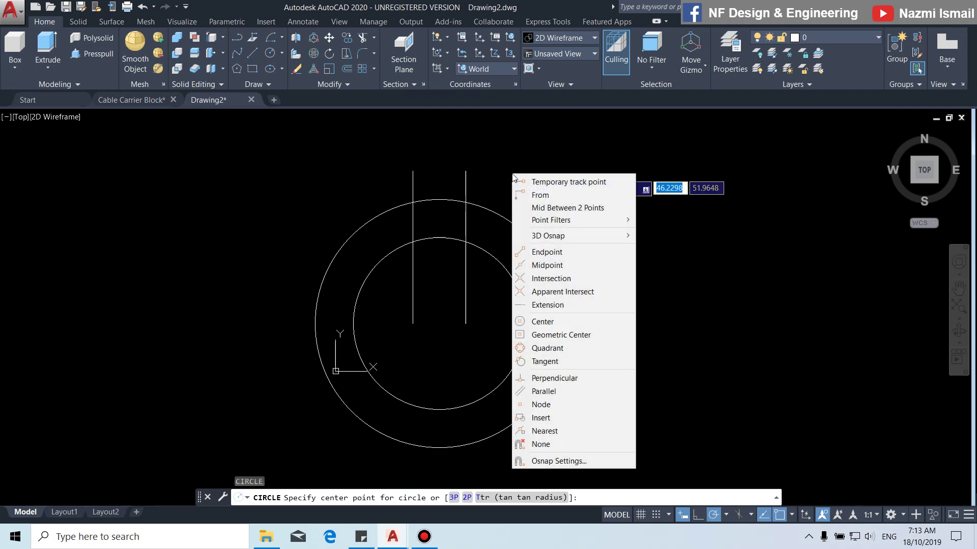
click(565, 207)
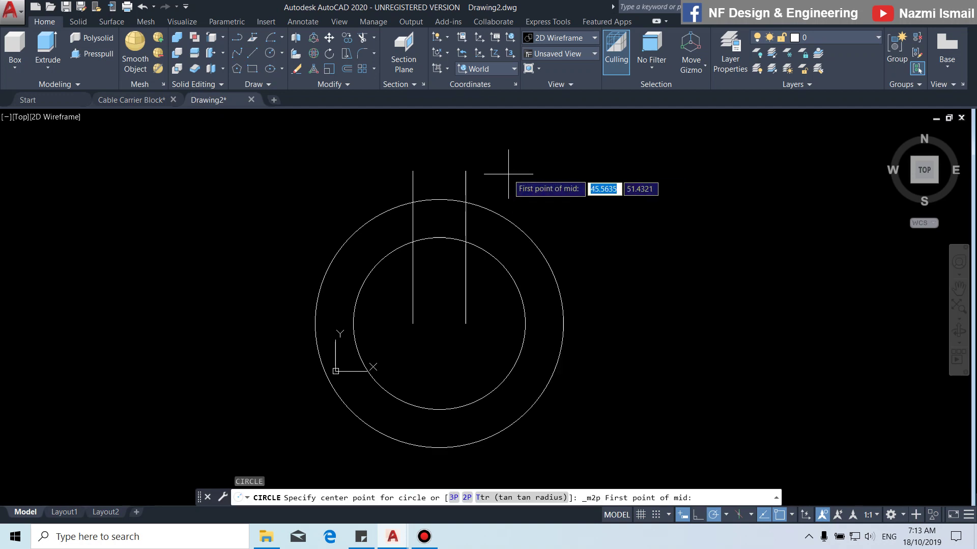
click(466, 171)
click(413, 171)
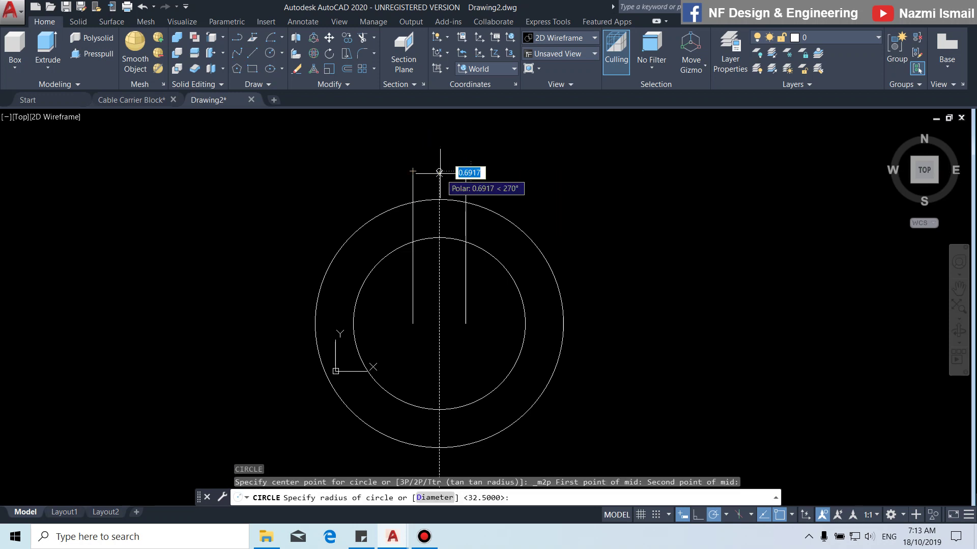
right_click(478, 156)
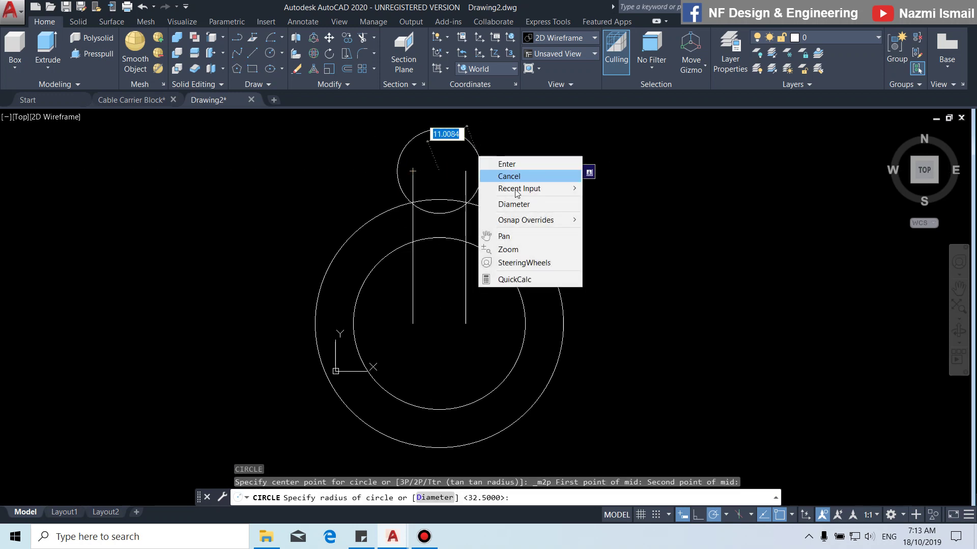
click(515, 200)
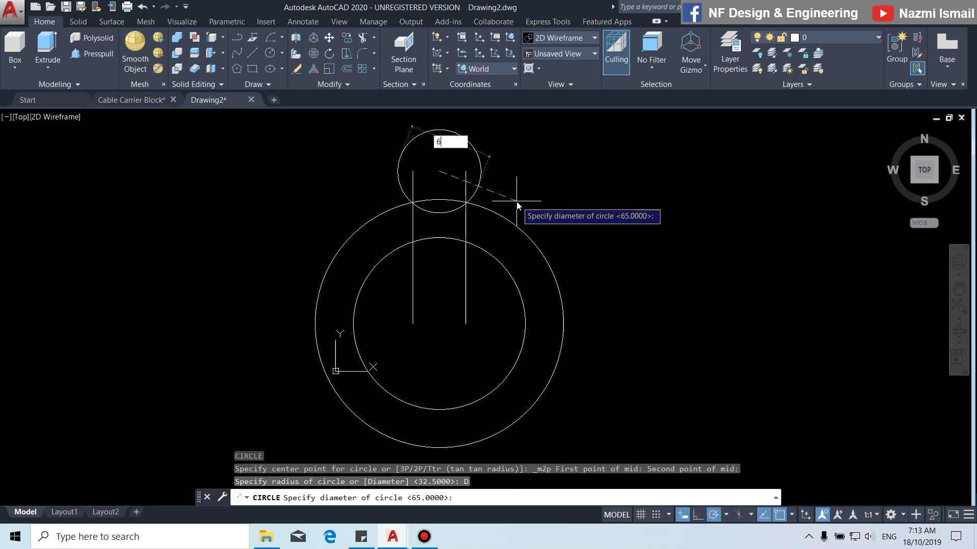
key(Return)
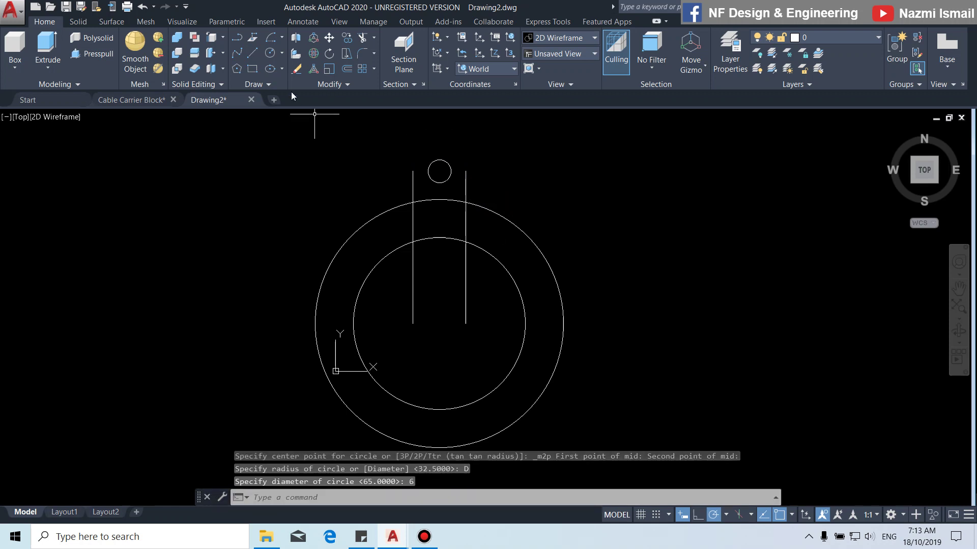
Step: Draw a Start, Center, End arc over the small circle, joining the upper endpoints of the two vertical lines about the circle's centre
click(282, 38)
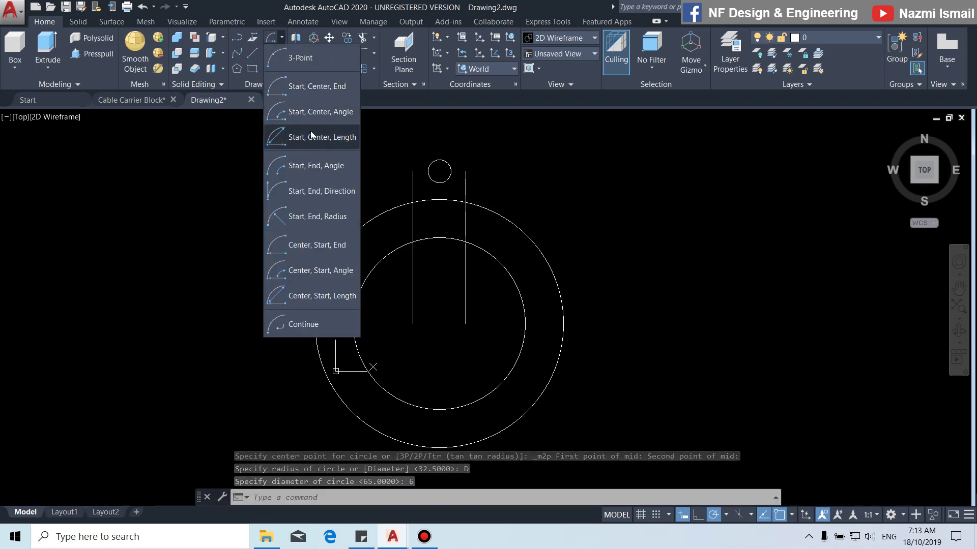
click(287, 86)
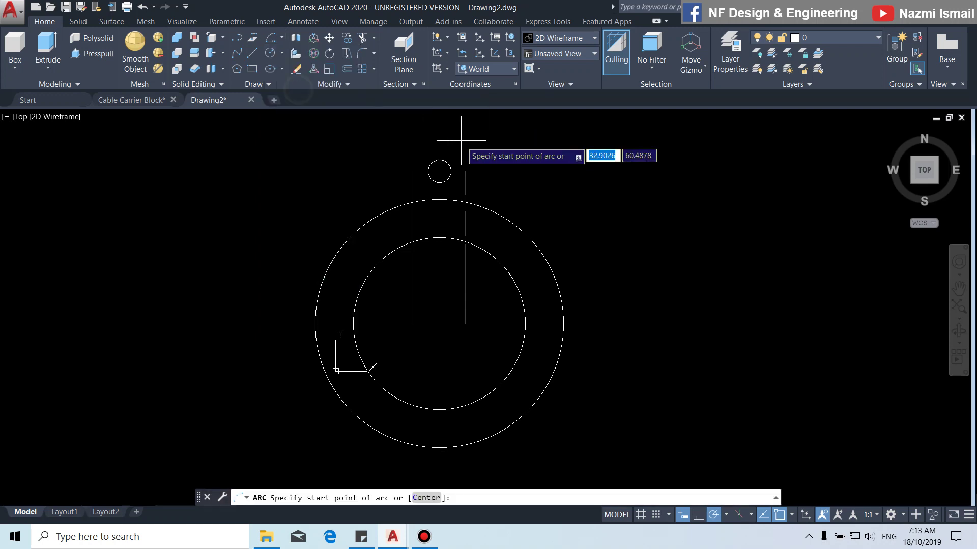
click(465, 171)
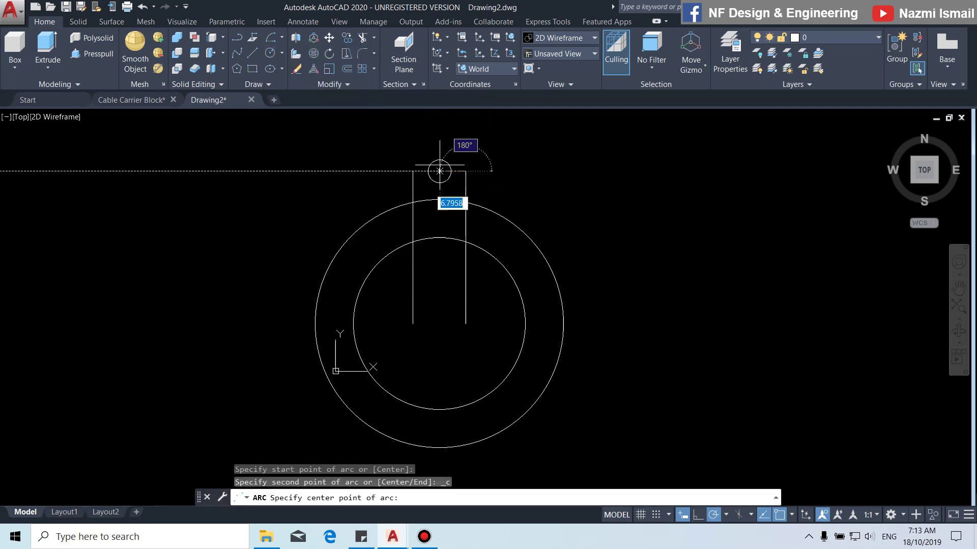
click(439, 171)
click(412, 172)
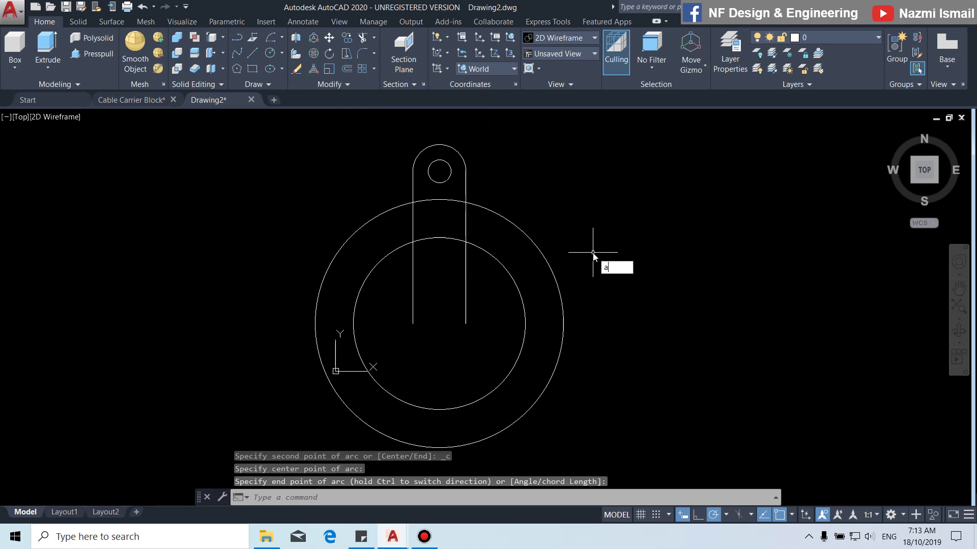
Step: Create a polar array of the lug's lines, arc and small circle with 3 items about the large circles' common centre
text(ar)
key(Return)
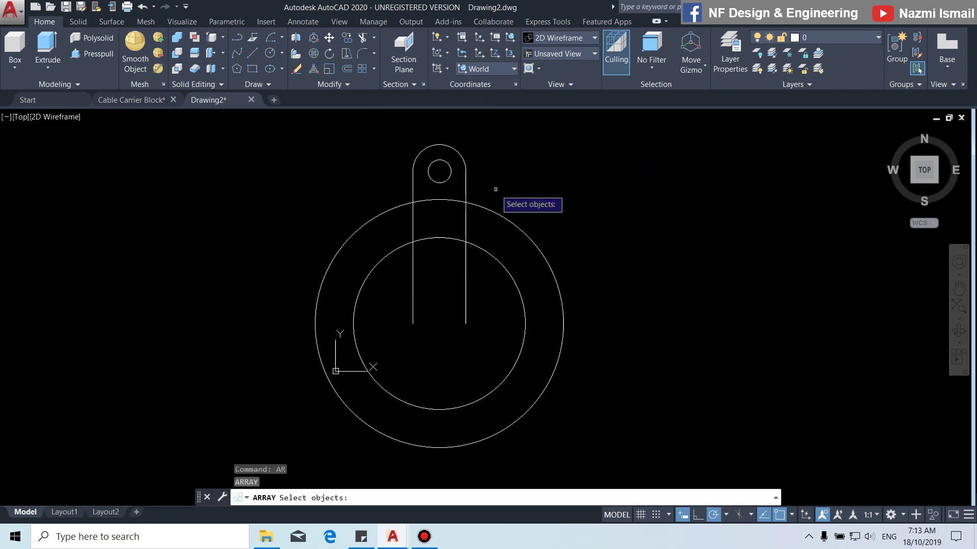
click(526, 194)
click(381, 170)
key(Return)
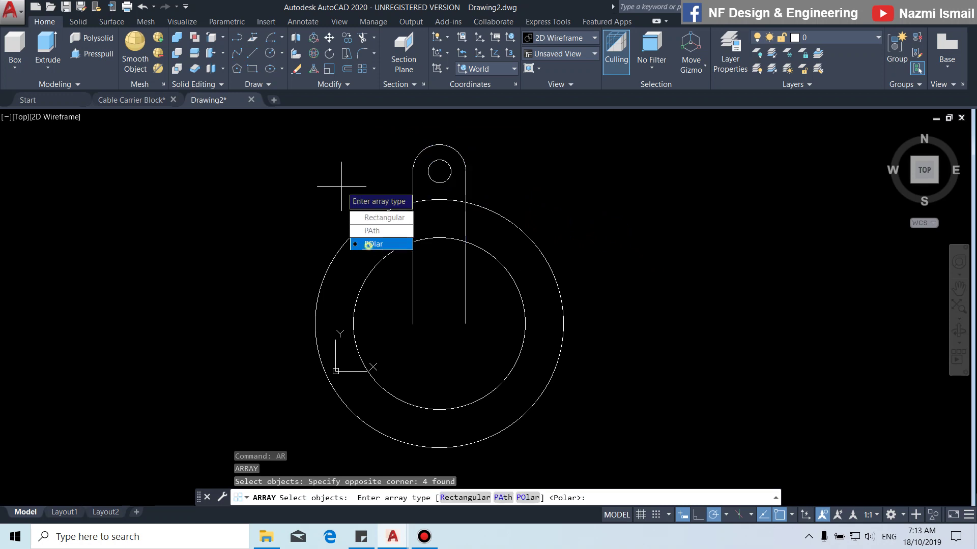
click(369, 245)
click(434, 324)
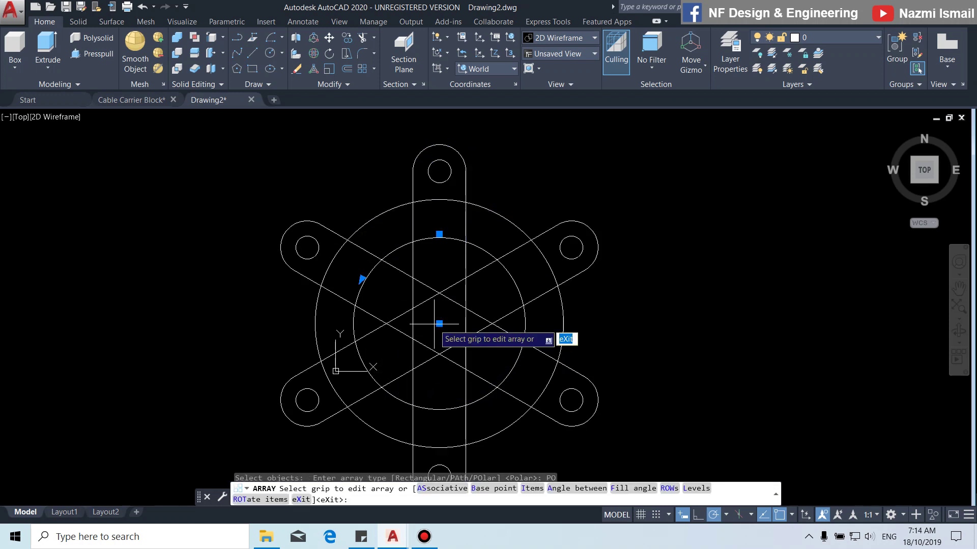
middle_drag(610, 323, 613, 296)
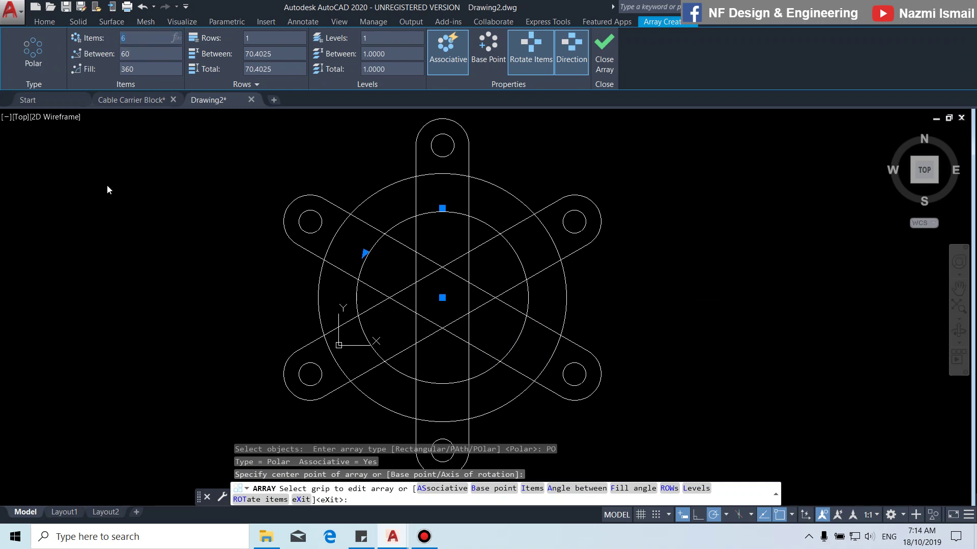
text(3)
key(Return)
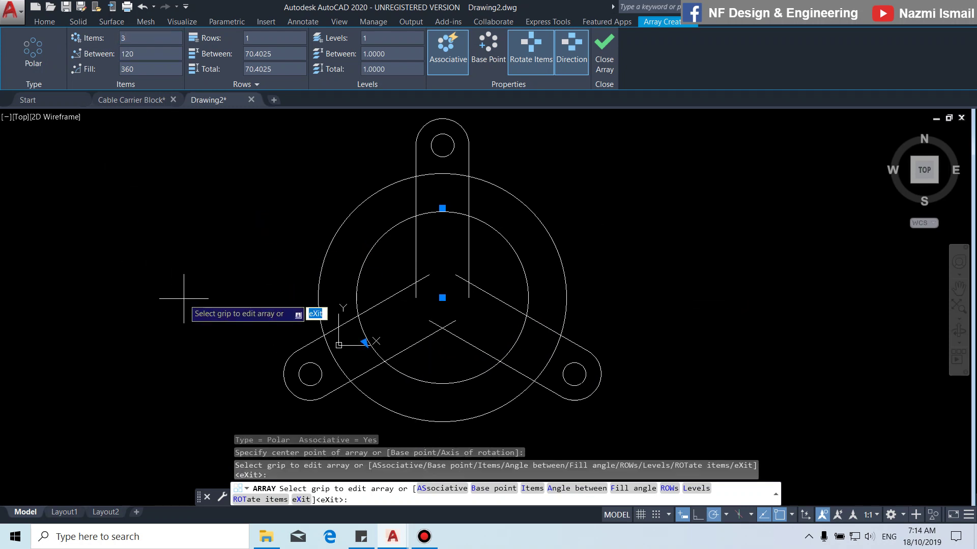
key(Return)
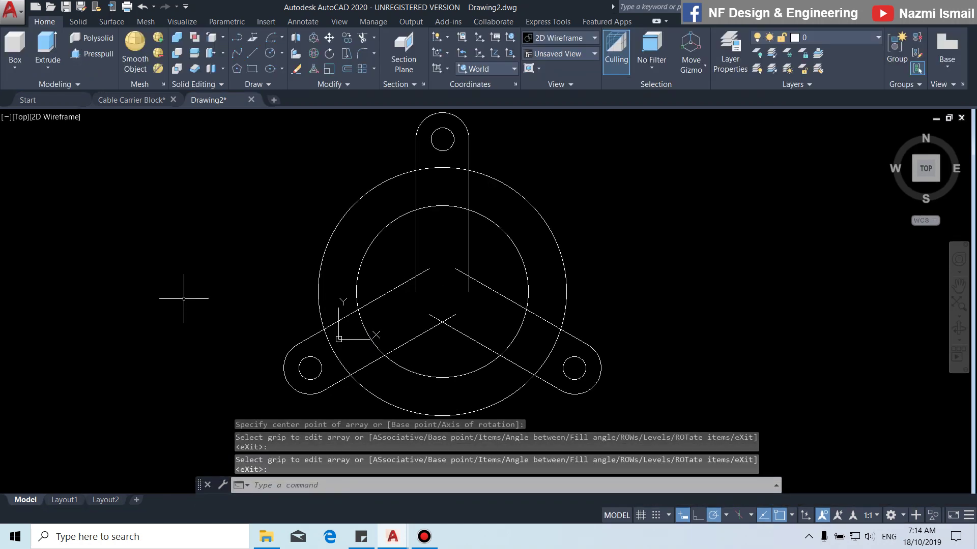
Step: Switch to the SW Isometric view and extrude the two large concentric circles 70 downward
click(17, 117)
click(41, 219)
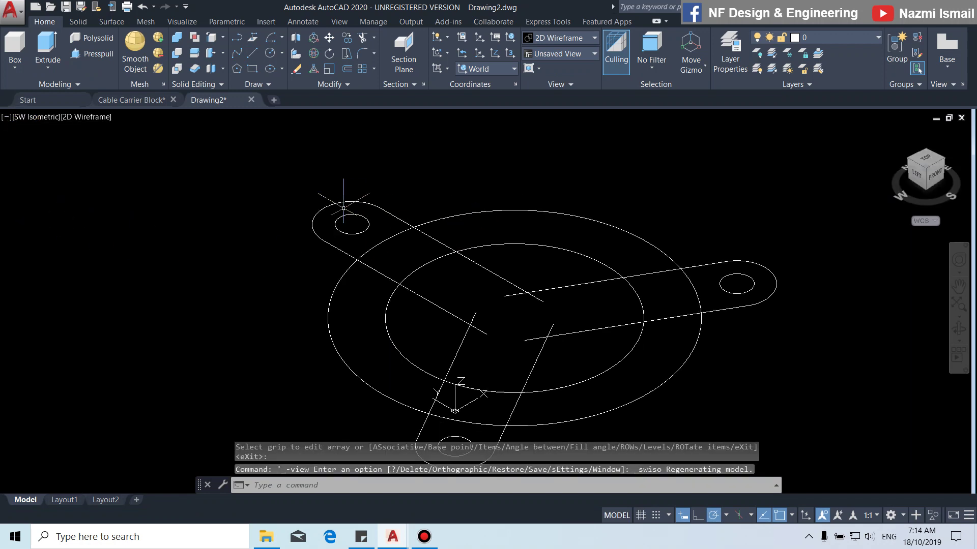
scroll(343, 208, down, 2)
scroll(396, 260, up, 1)
text(ex)
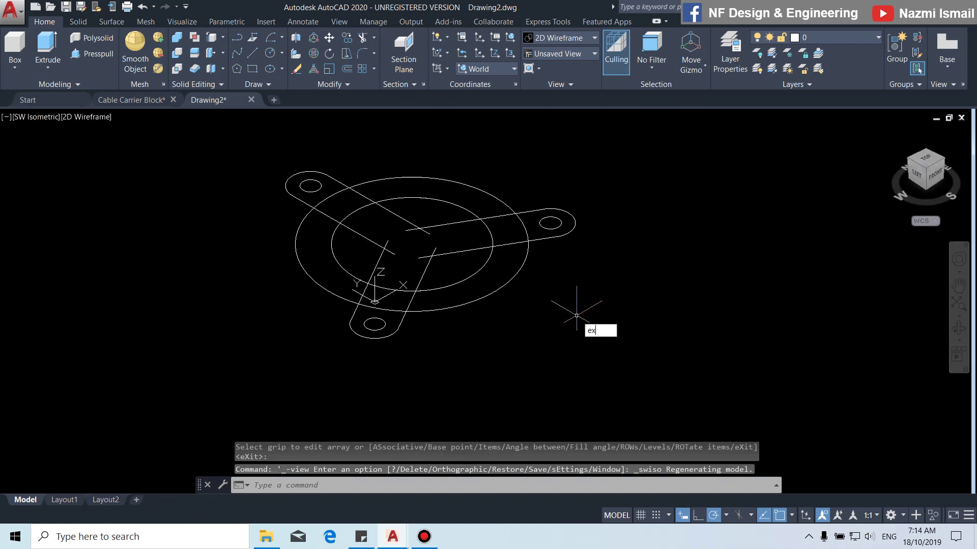
text(t)
key(Return)
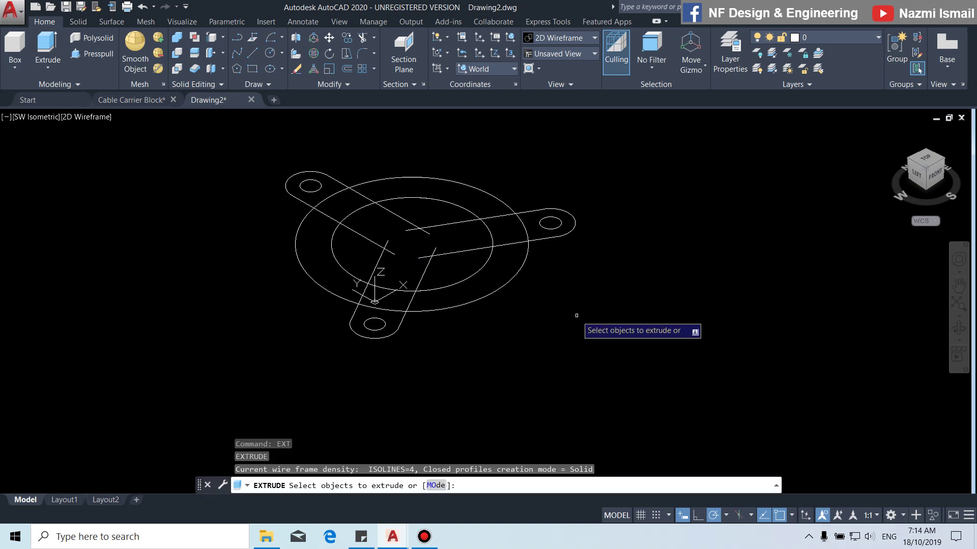
click(500, 317)
click(467, 266)
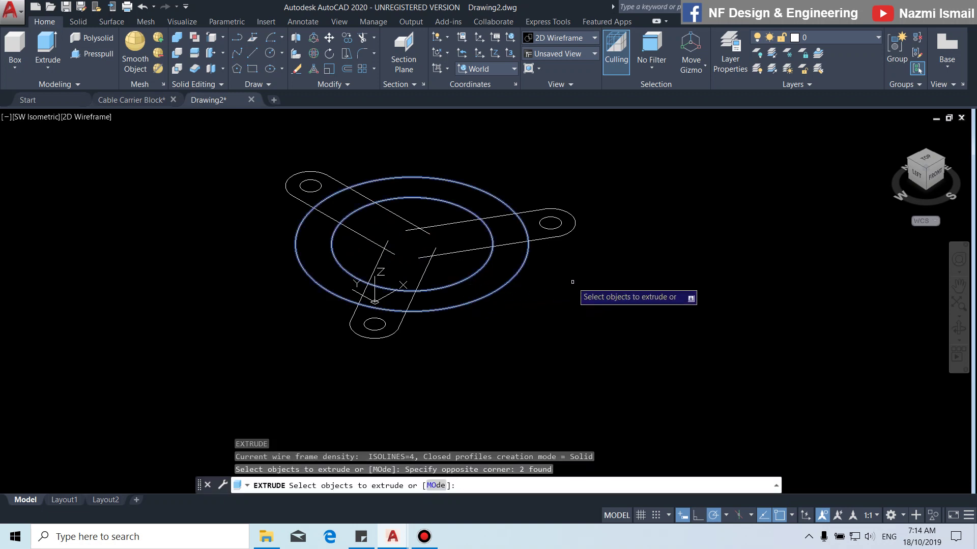
key(Return)
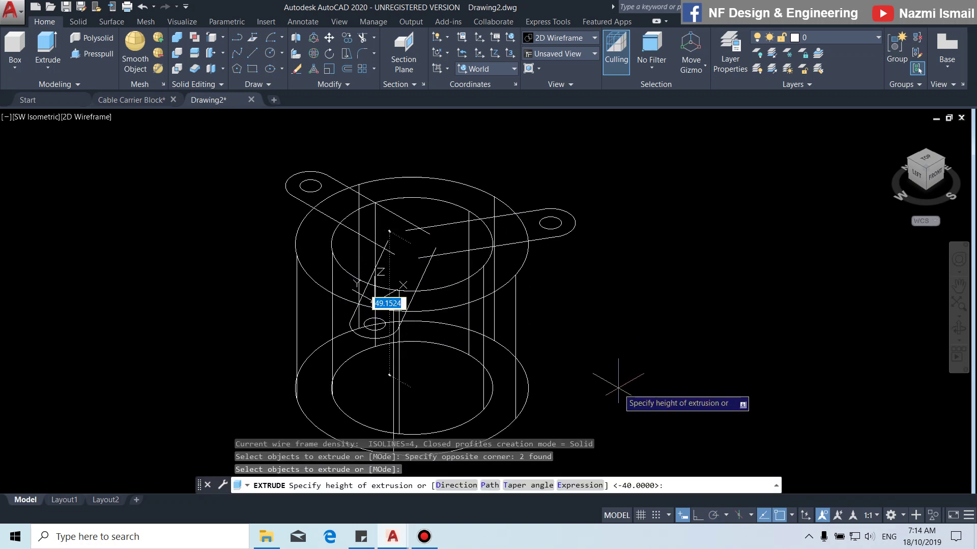
key(Return)
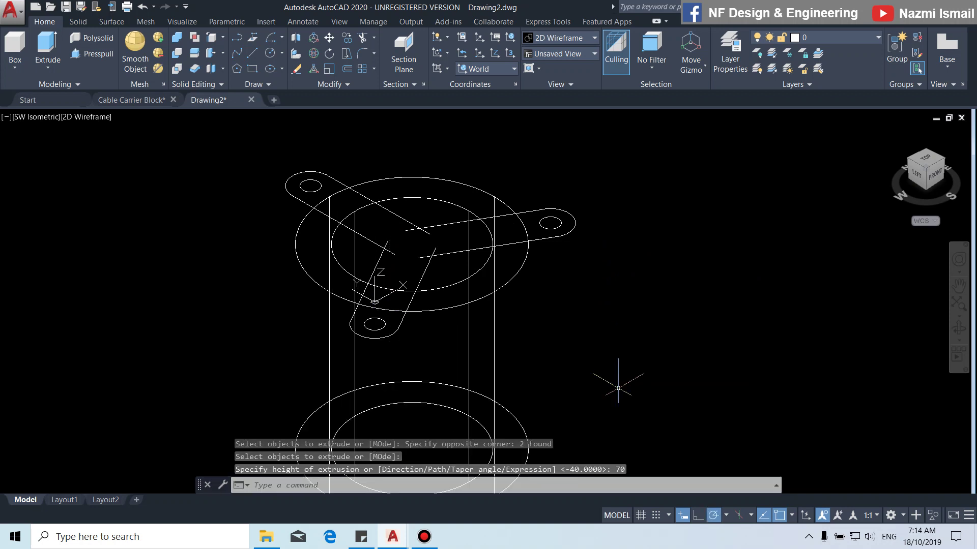
scroll(494, 247, down, 2)
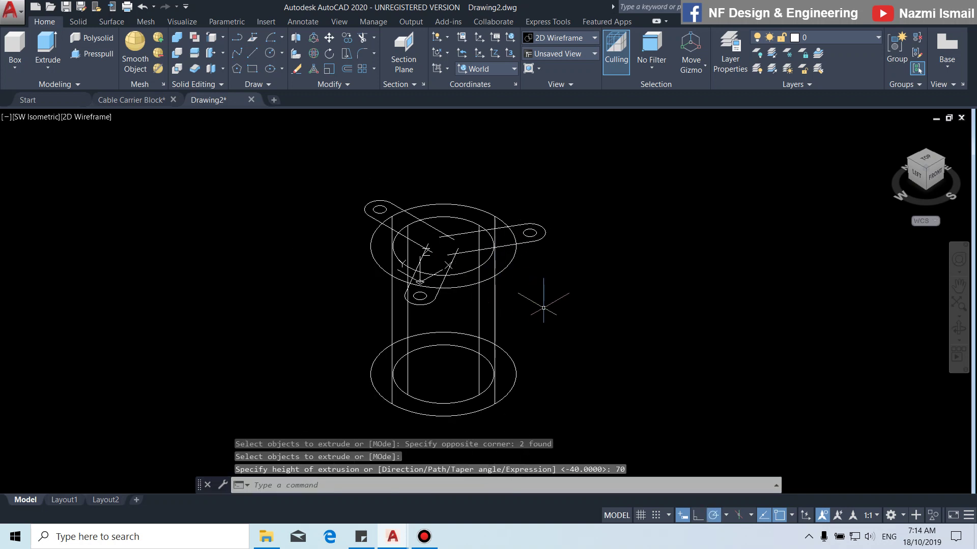
Step: Presspull the three lug areas outside the large outer circle 10 downward, leaving out their small holes
scroll(428, 249, up, 2)
text(pr)
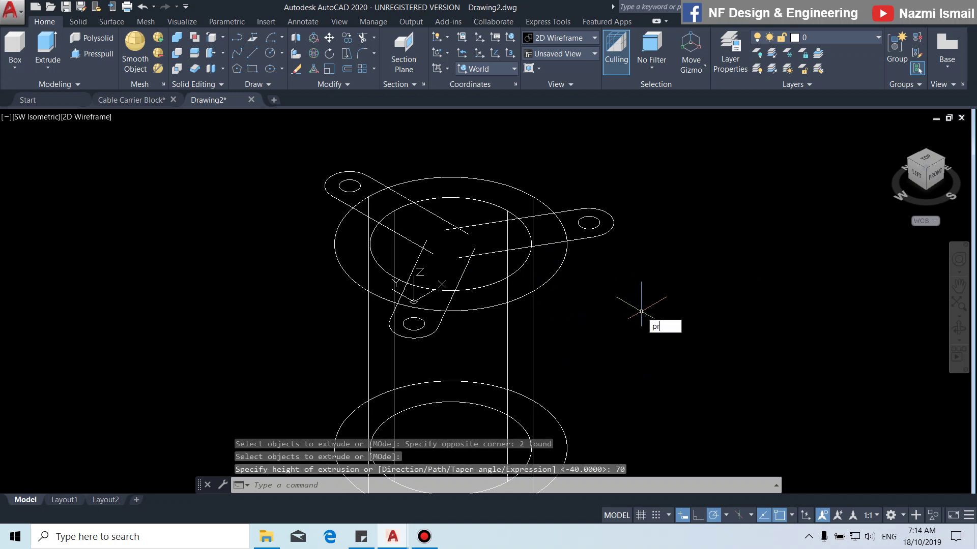
text(ess)
key(Return)
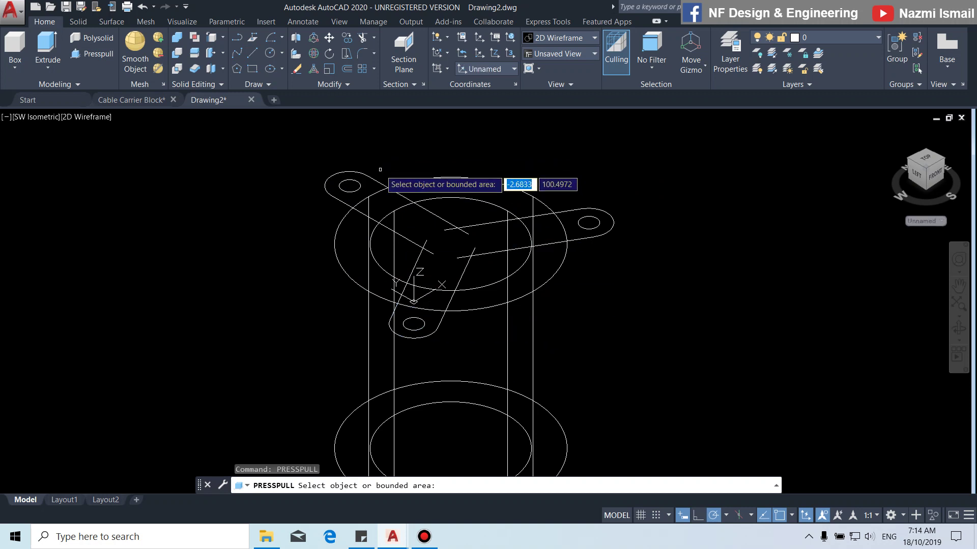
click(372, 186)
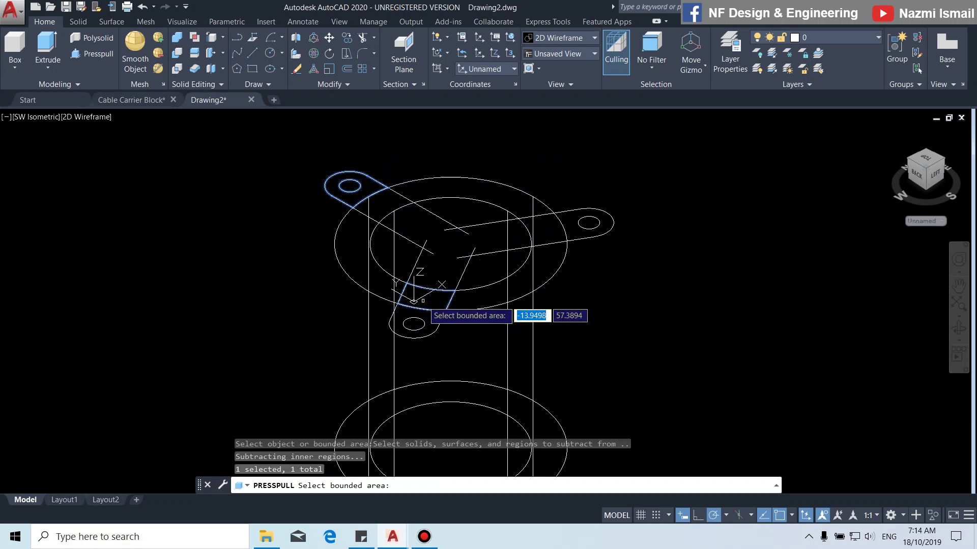
click(423, 317)
click(569, 235)
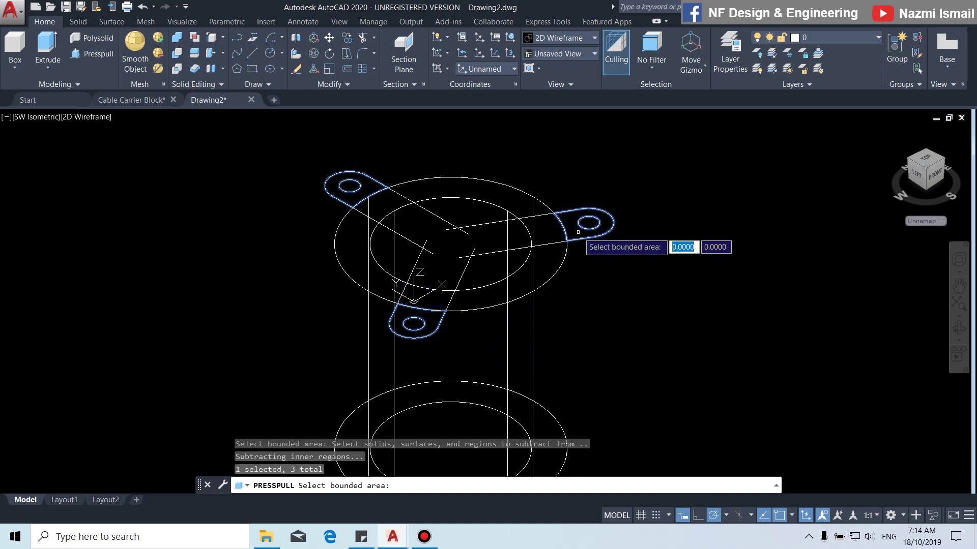
key(Return)
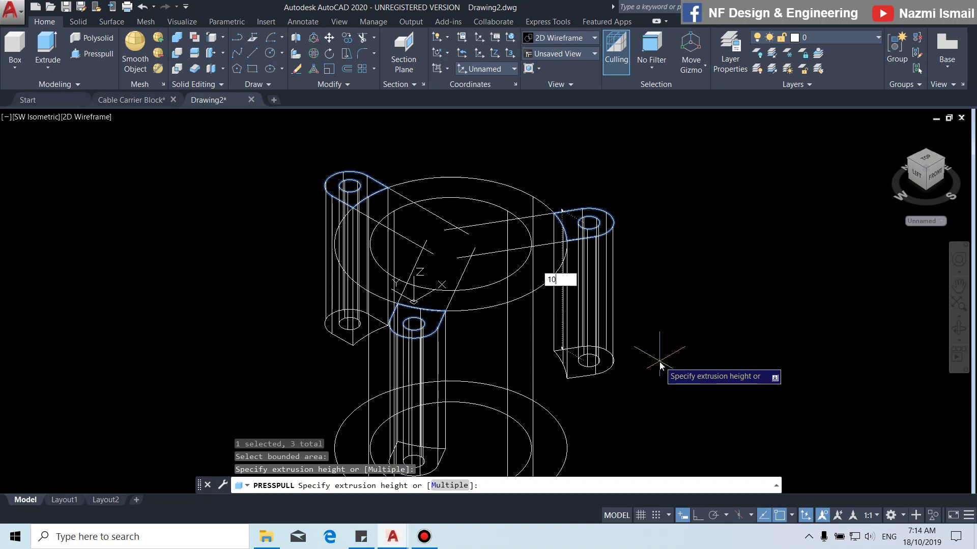
key(Return)
scroll(496, 275, down, 2)
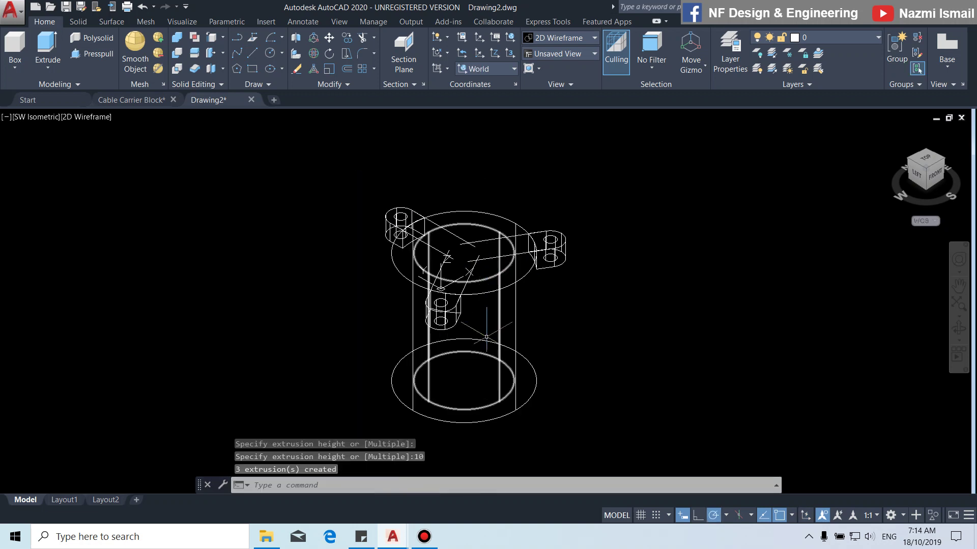
scroll(514, 341, up, 2)
scroll(432, 301, down, 1)
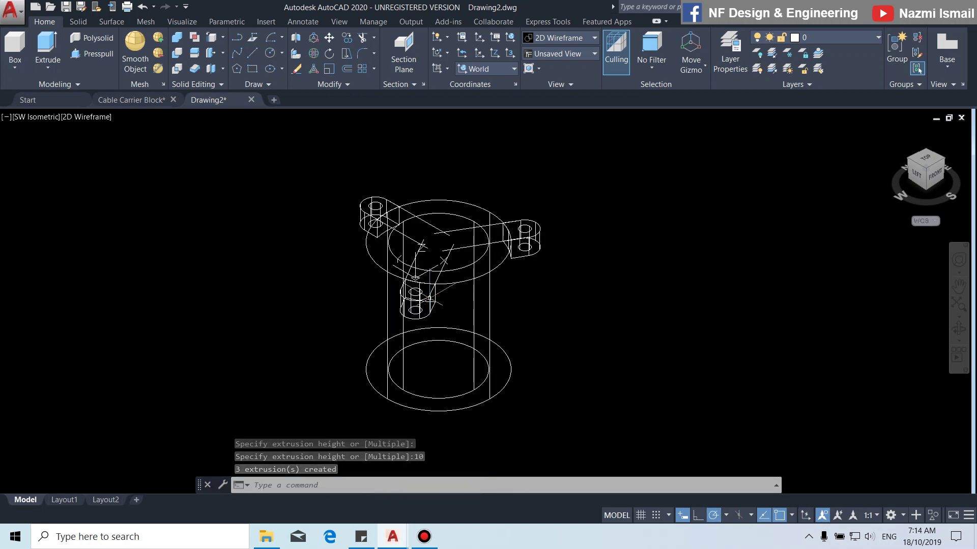
scroll(422, 275, up, 1)
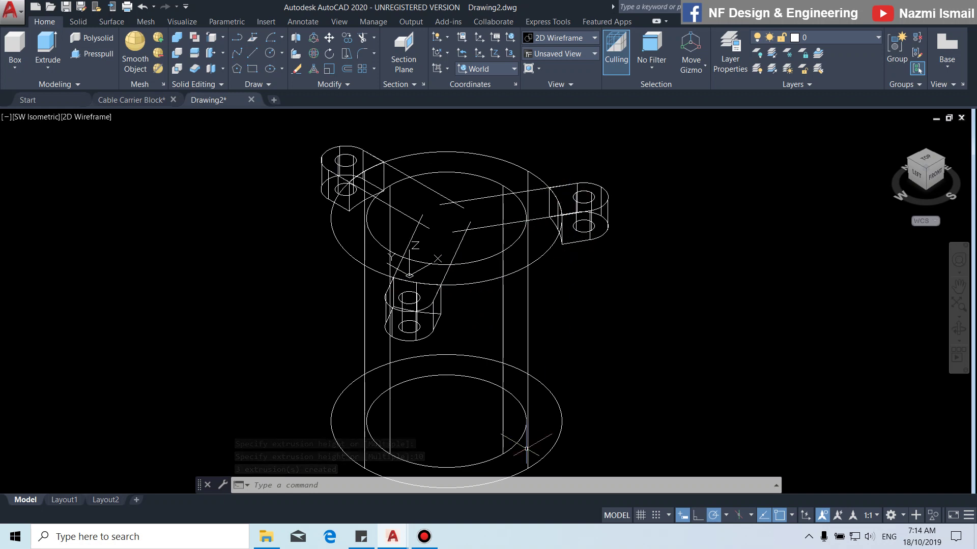
Step: Set the UCS to the Front orientation
scroll(444, 325, down, 2)
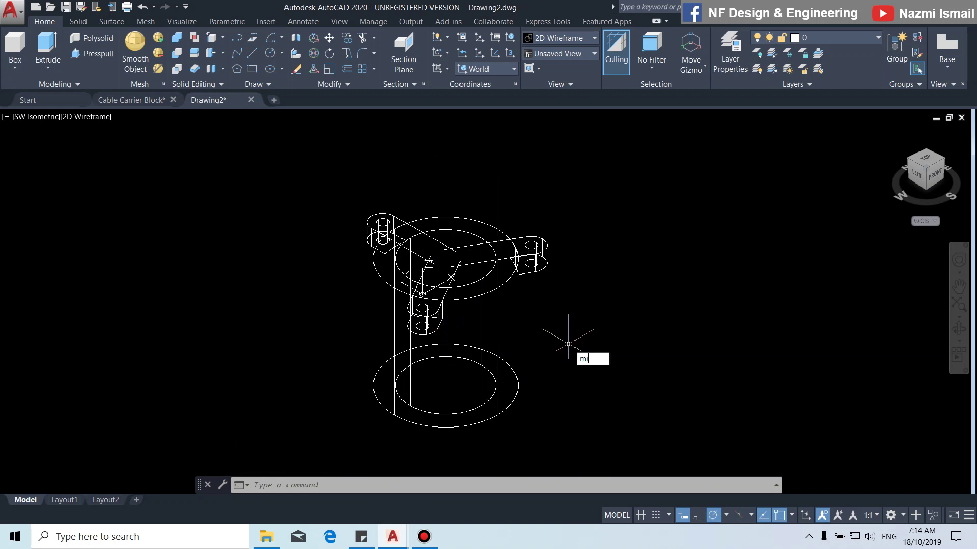
key(Escape)
key(Escape)
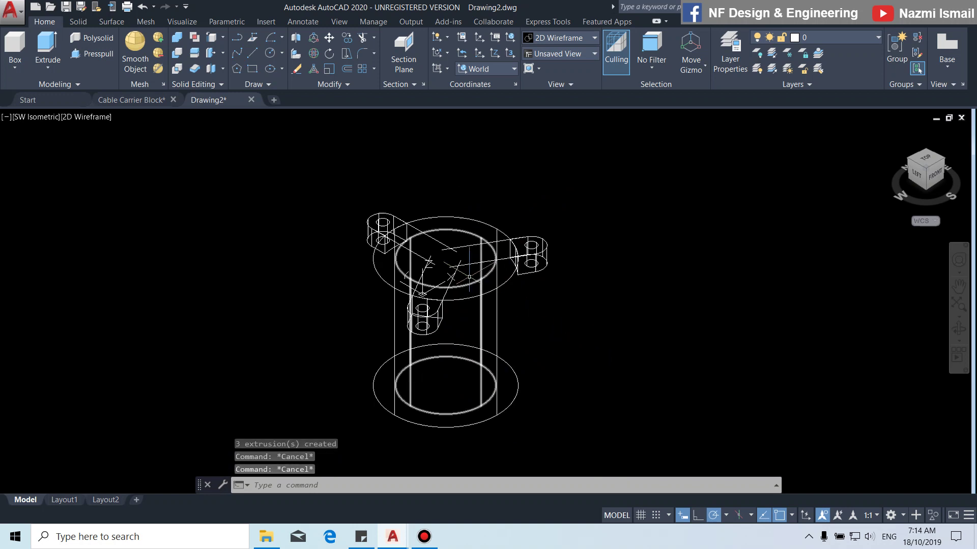
scroll(431, 278, up, 6)
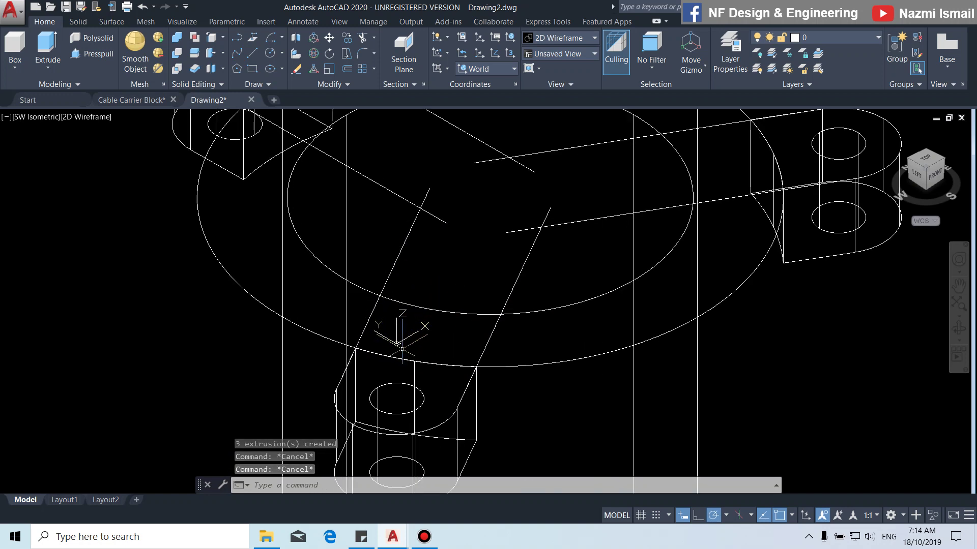
click(496, 68)
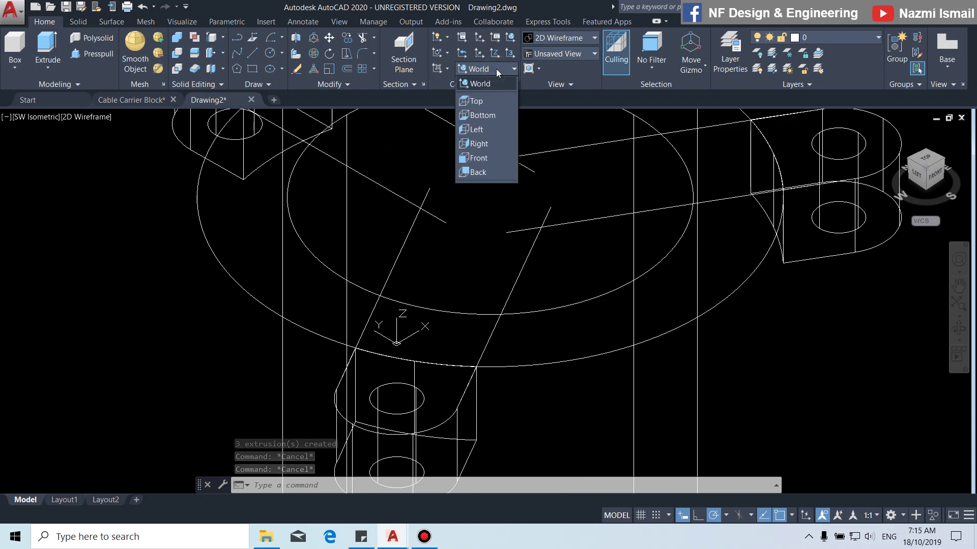
click(486, 157)
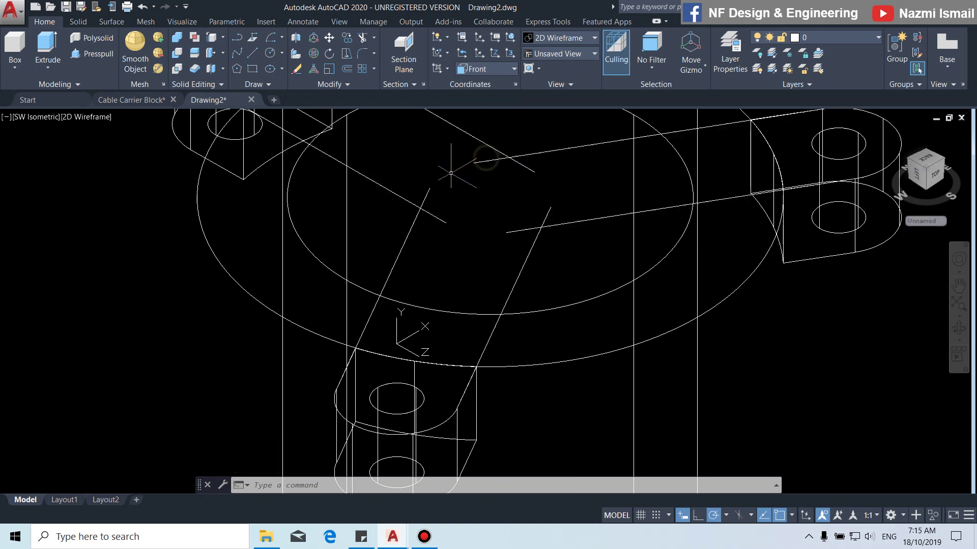
Step: Mirror the three lugs and their profile array about the X-direction line midway between the cylinder's top and bottom centres, keeping the originals
scroll(468, 295, down, 5)
scroll(495, 288, down, 2)
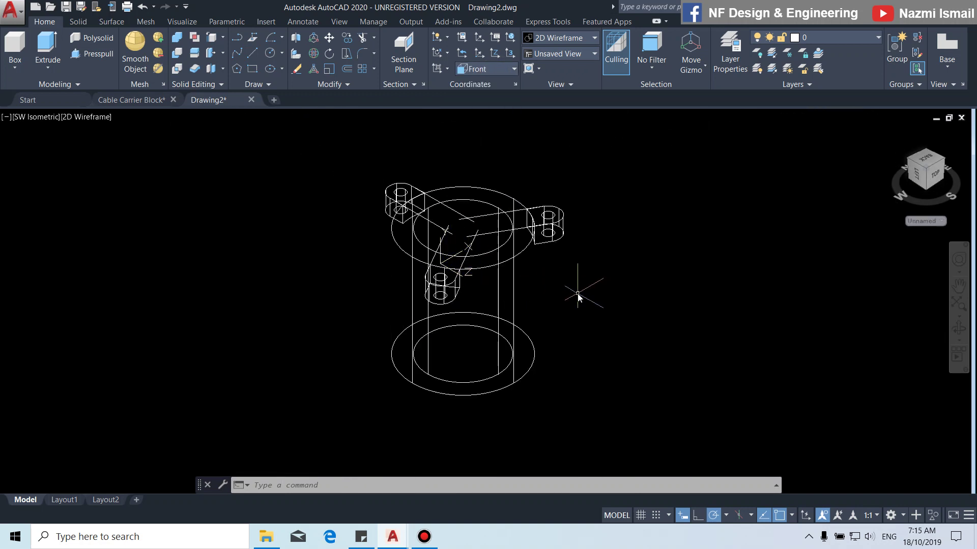
key(Return)
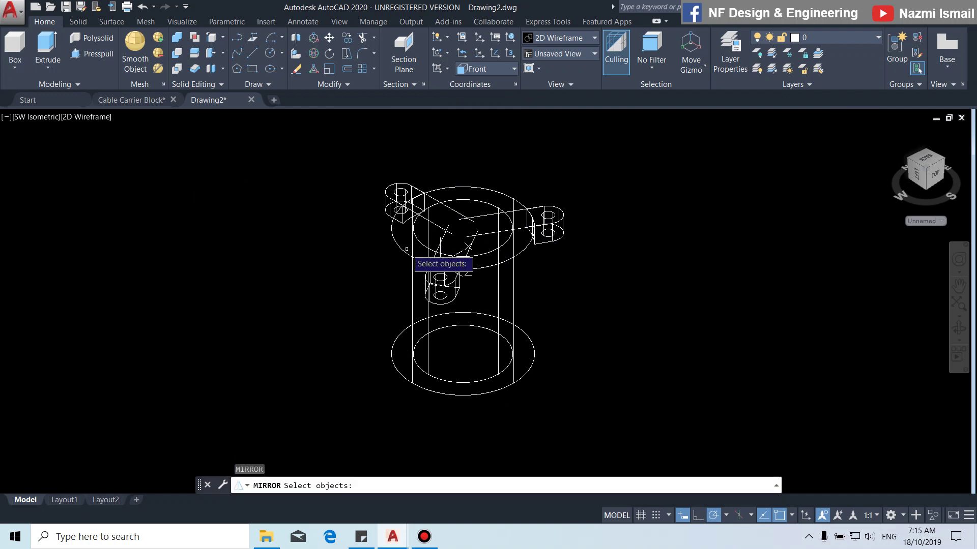
click(308, 163)
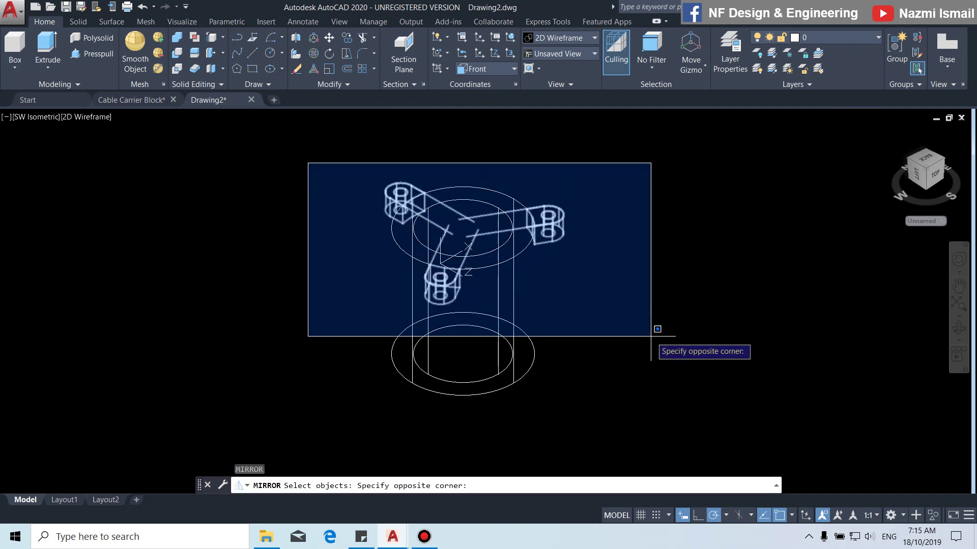
click(650, 336)
key(Return)
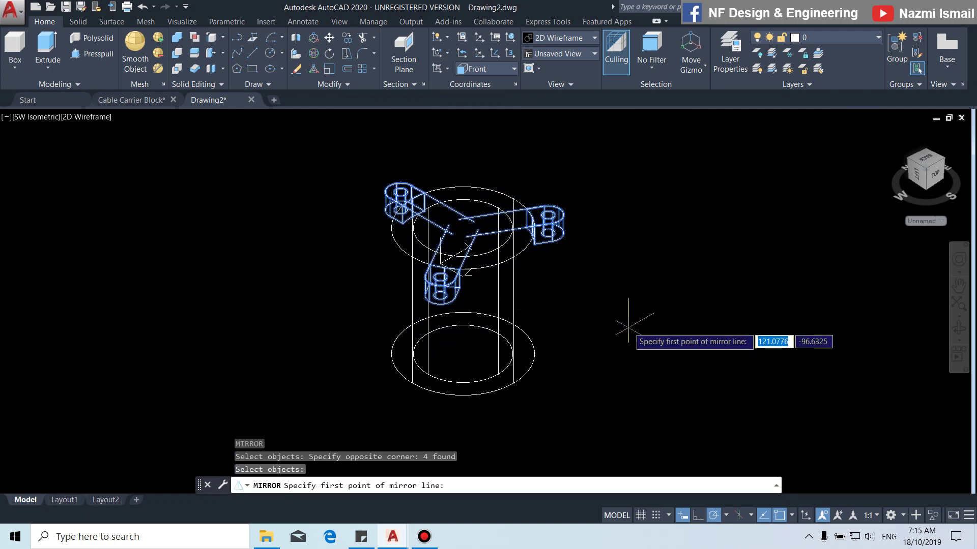
shift+right_click(612, 293)
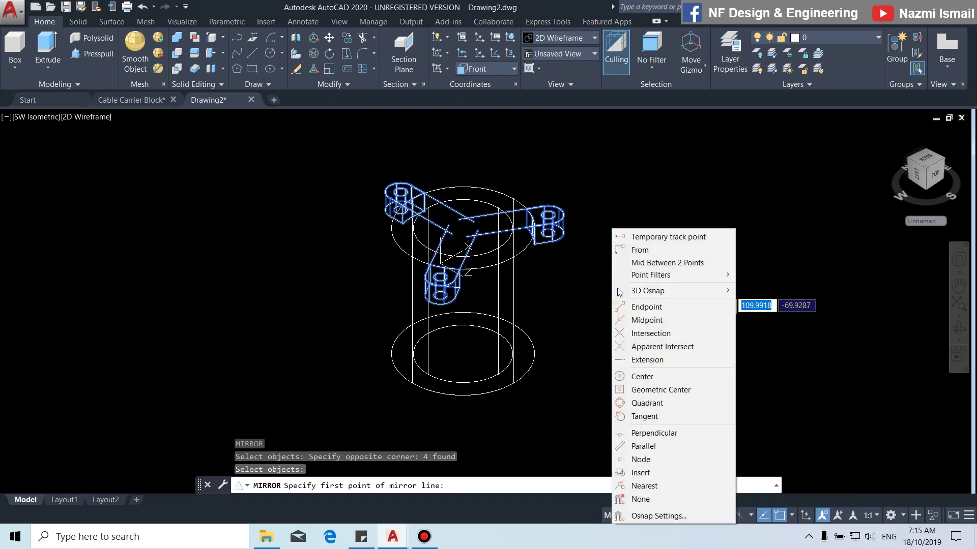
click(650, 263)
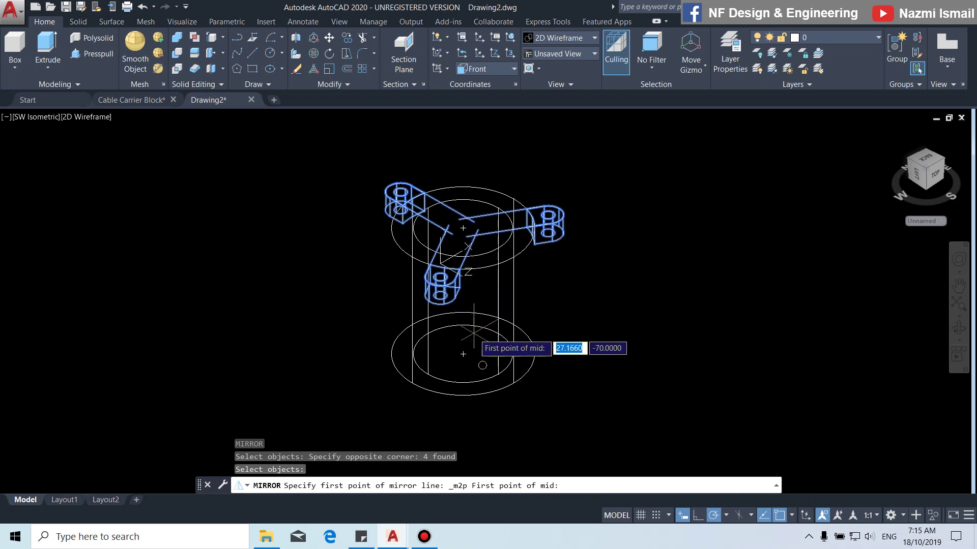
click(462, 354)
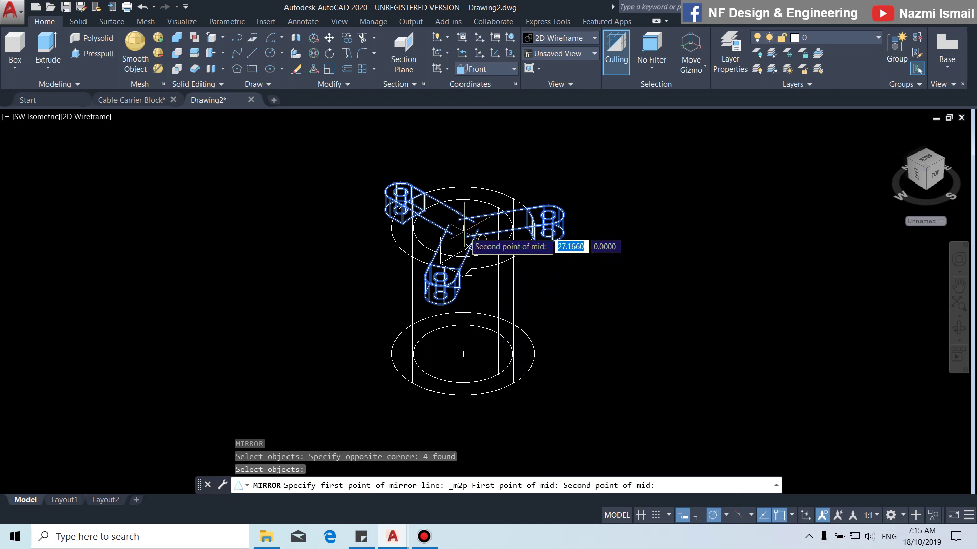
click(463, 228)
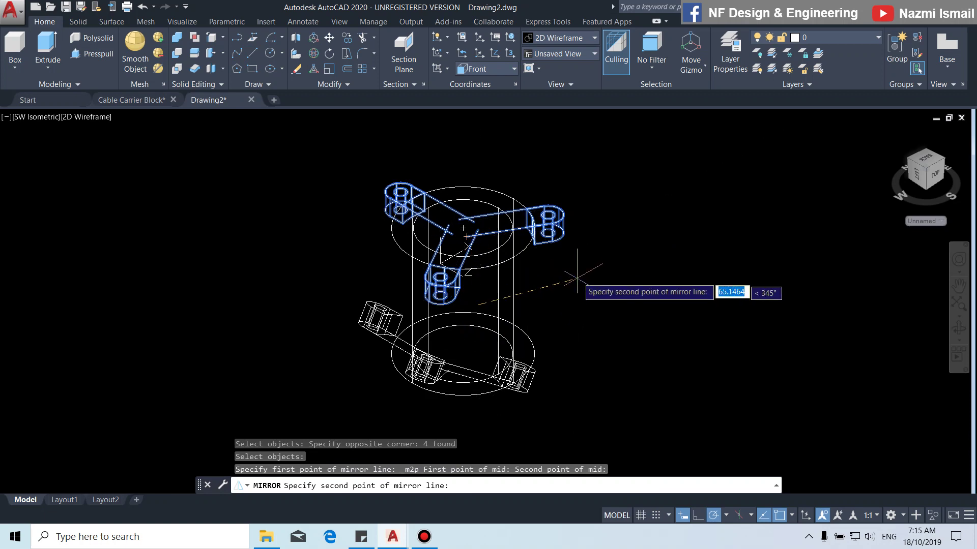
click(599, 235)
key(Return)
Step: Erase the upper and mirrored lower polar arrays of lug profile lines, leaving the lug solids in place
shift+middle_drag(646, 350, 631, 332)
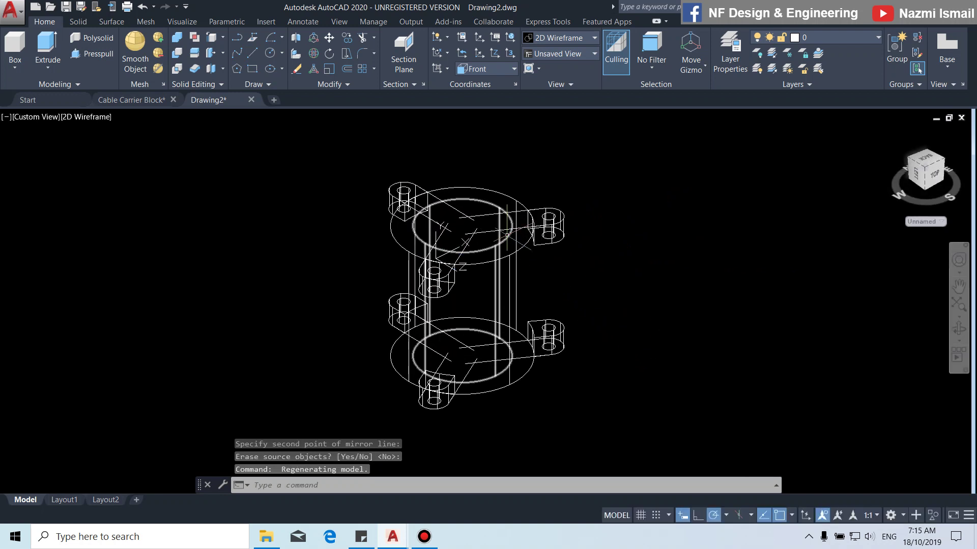
scroll(501, 238, up, 4)
click(459, 242)
click(356, 196)
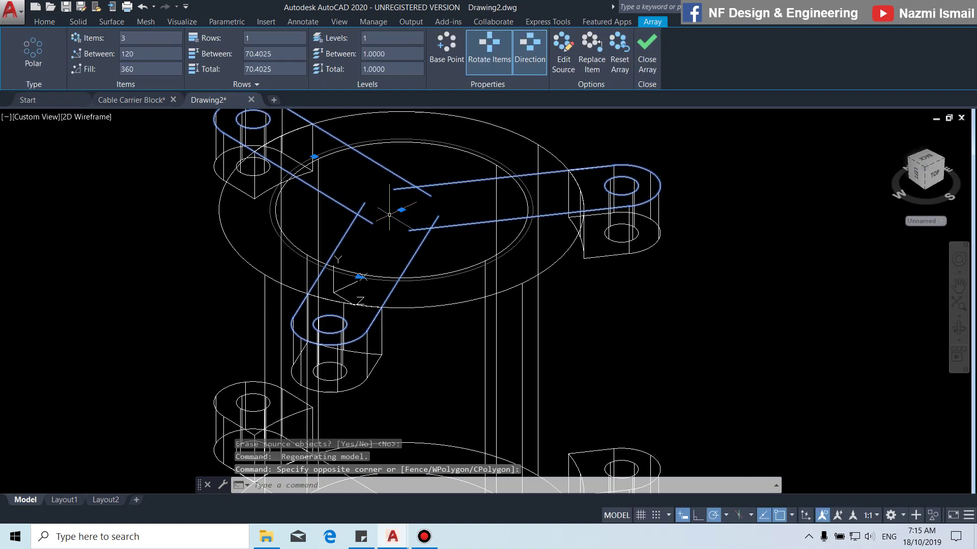
key(Delete)
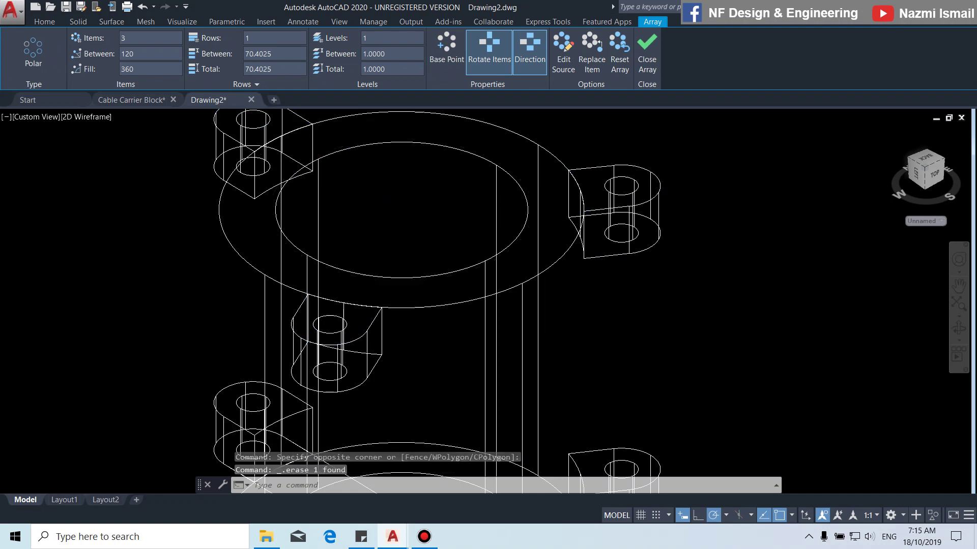
scroll(390, 215, down, 4)
scroll(394, 348, up, 6)
click(450, 378)
key(Escape)
scroll(421, 344, down, 6)
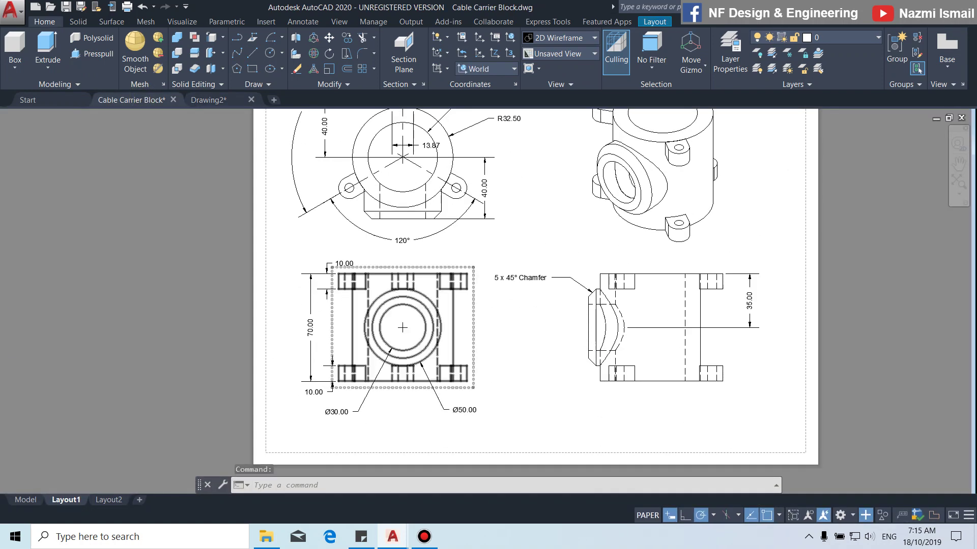
Step: Check the side boss dimensions in the Cable Carrier Block drawing and draw a 40 line along +Z from midway between the cylinder's end centres
scroll(419, 406, up, 2)
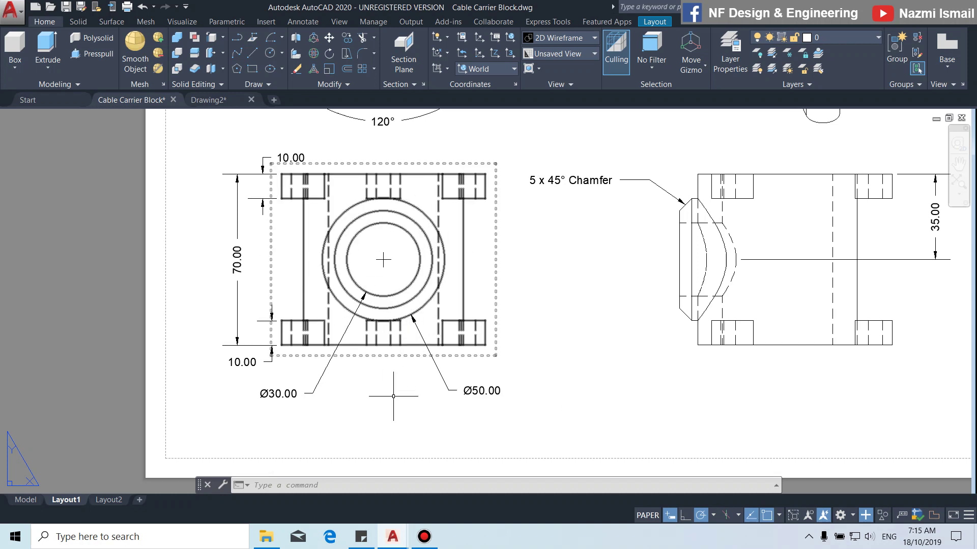
scroll(224, 144, down, 3)
scroll(360, 248, up, 4)
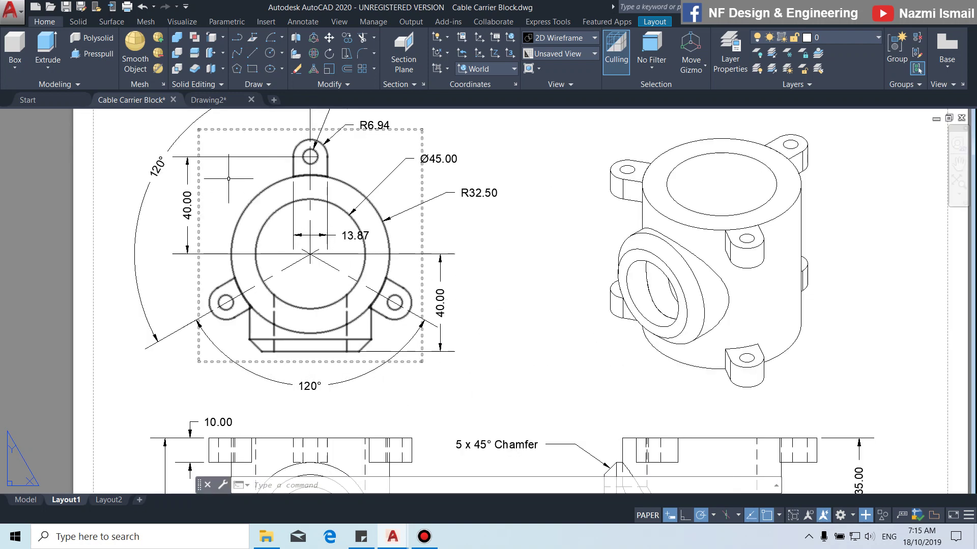
click(208, 100)
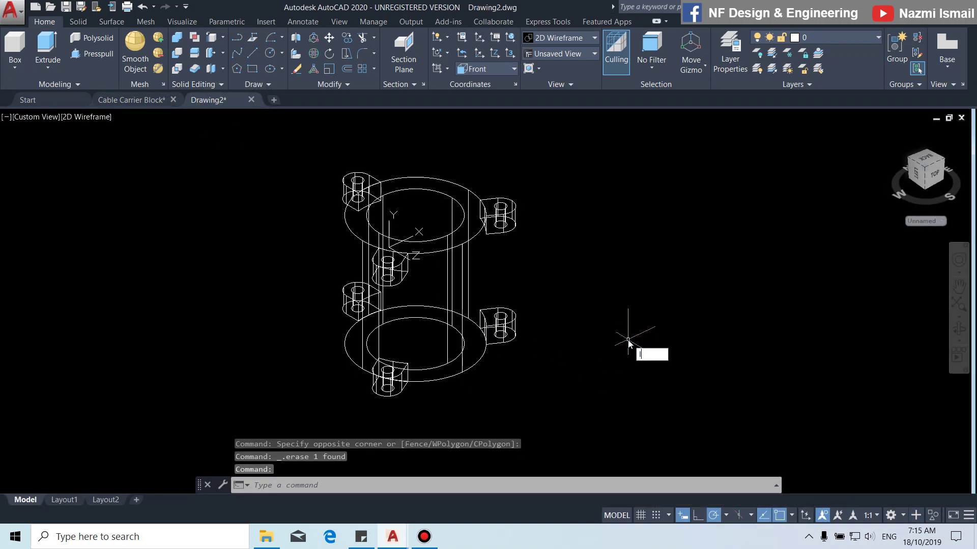
text(L)
key(Return)
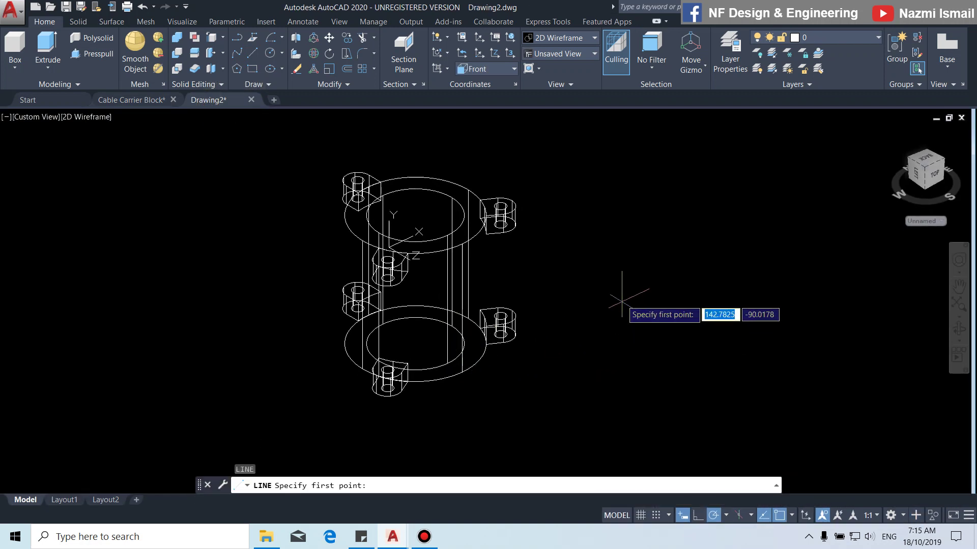
shift+right_click(570, 264)
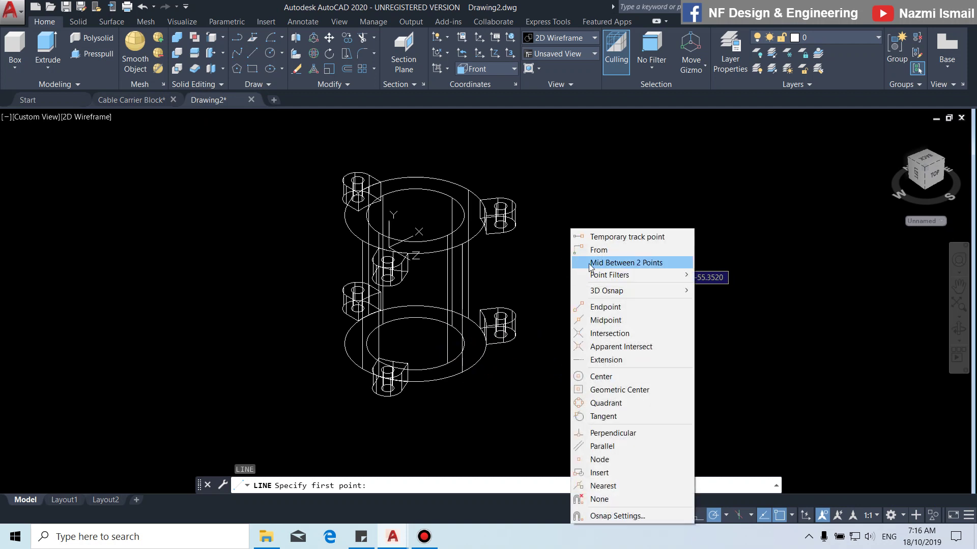
click(593, 263)
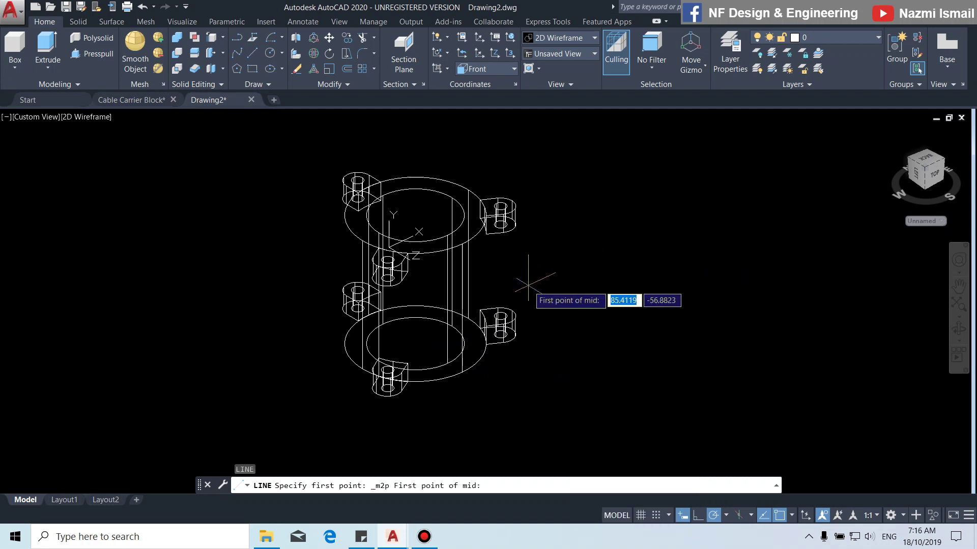
click(415, 344)
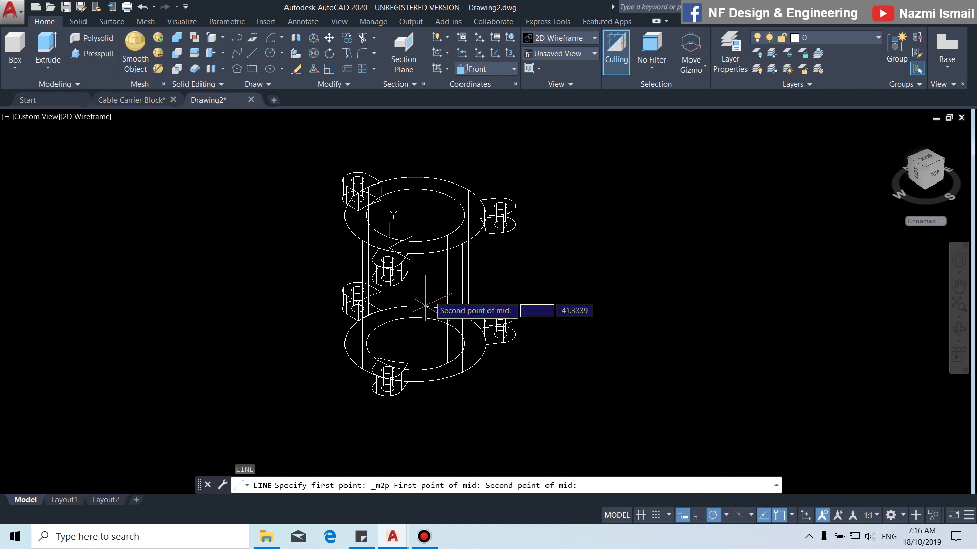
click(415, 216)
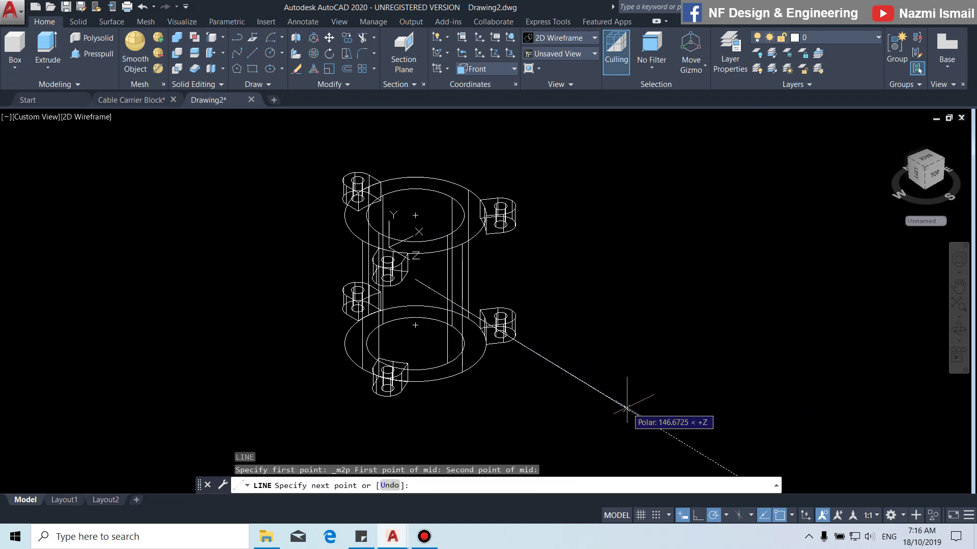
text(40)
key(Return)
key(Return)
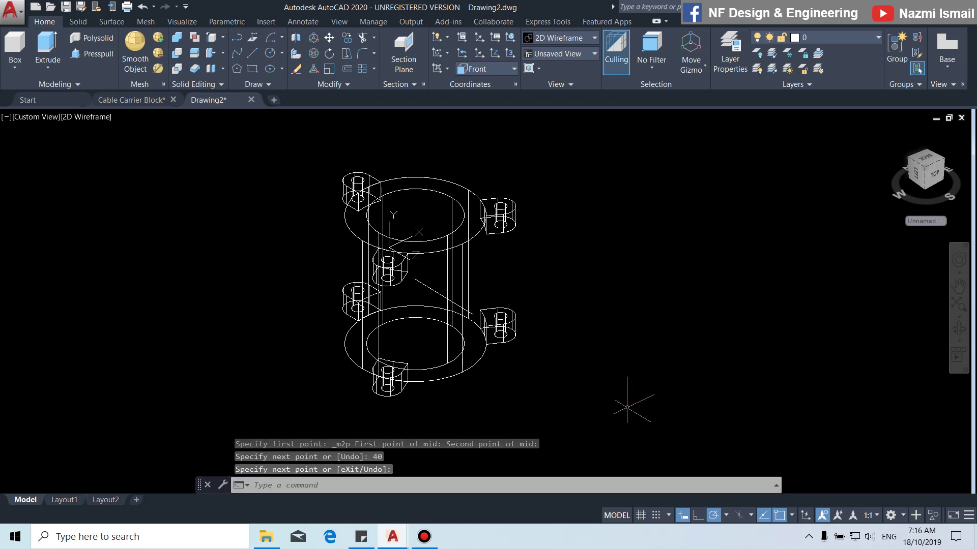
Step: Draw a circle of diameter 30 centred on the outer end of the 40 line
scroll(634, 407, up, 2)
shift+middle_drag(644, 415, 634, 394)
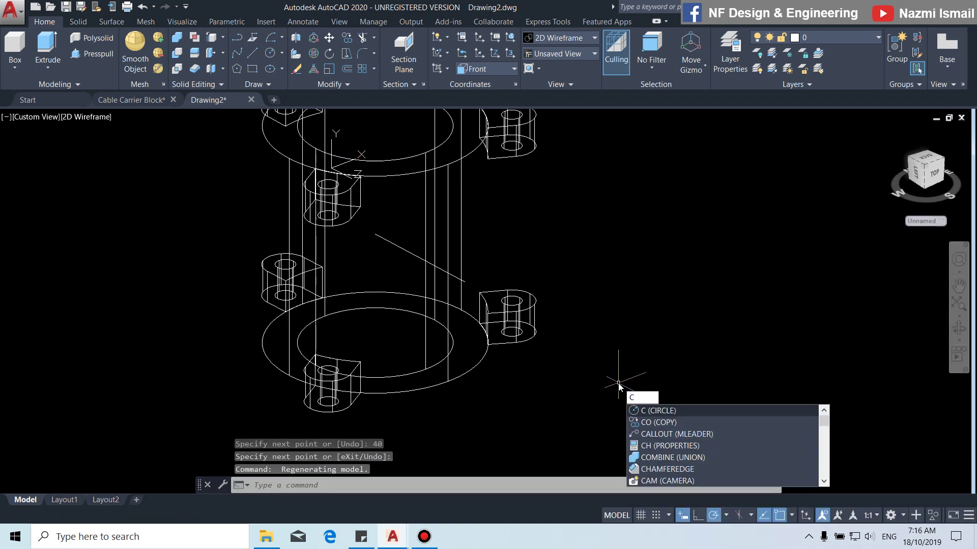
key(Return)
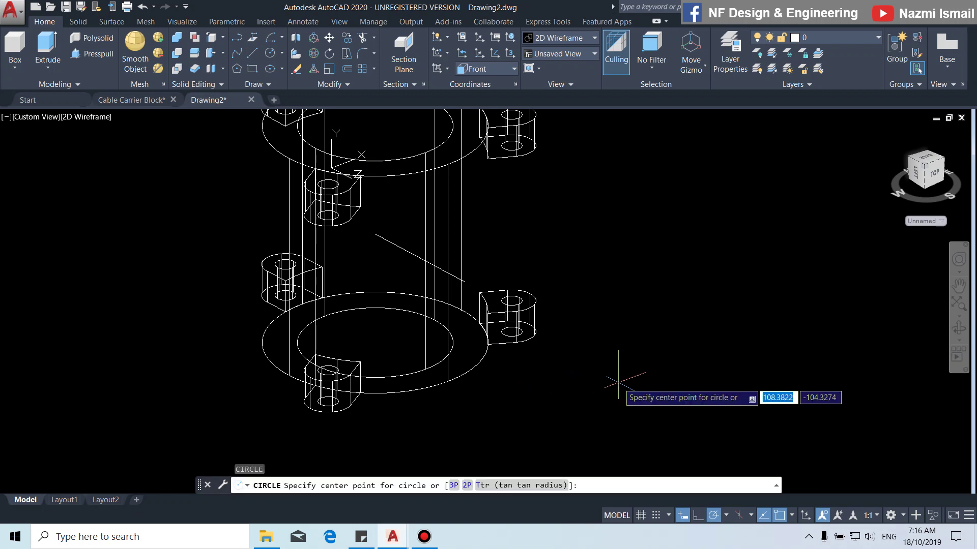
click(465, 281)
right_click(547, 249)
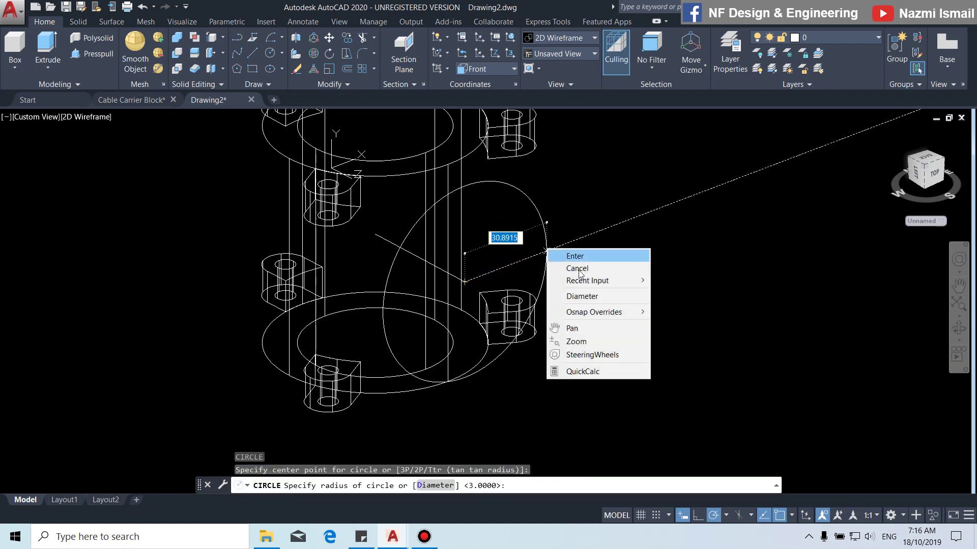
click(590, 297)
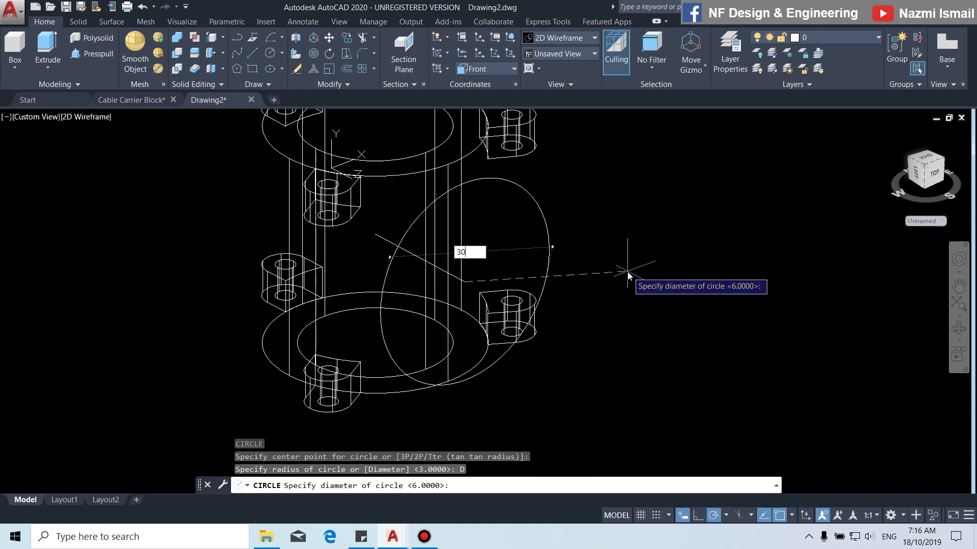
key(Return)
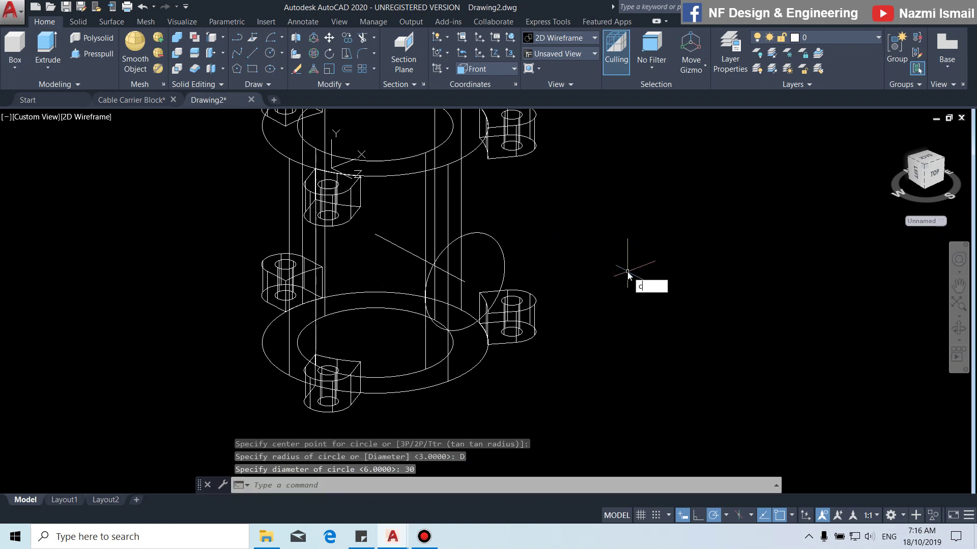
Step: Draw a concentric circle of diameter 50 at the same outer endpoint of the line
key(Return)
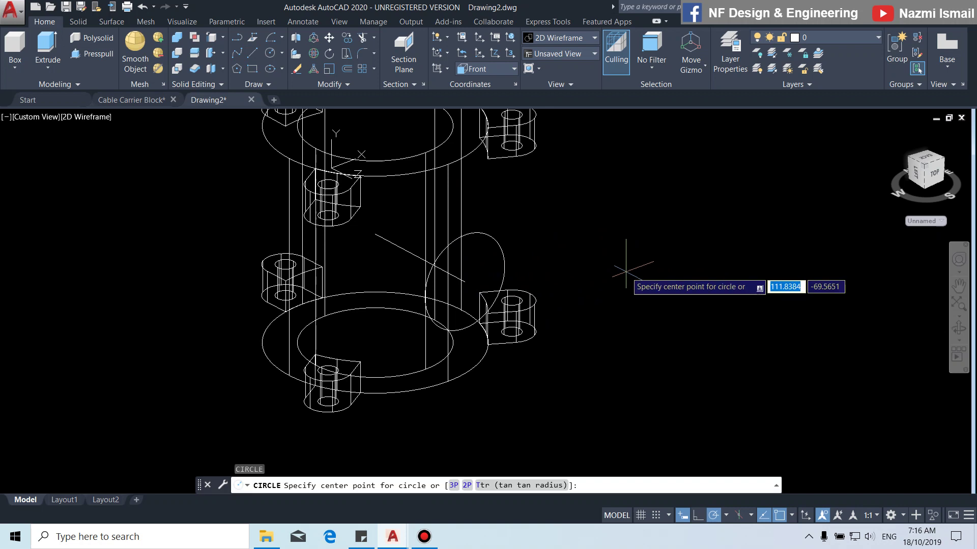
click(464, 282)
right_click(549, 248)
click(594, 291)
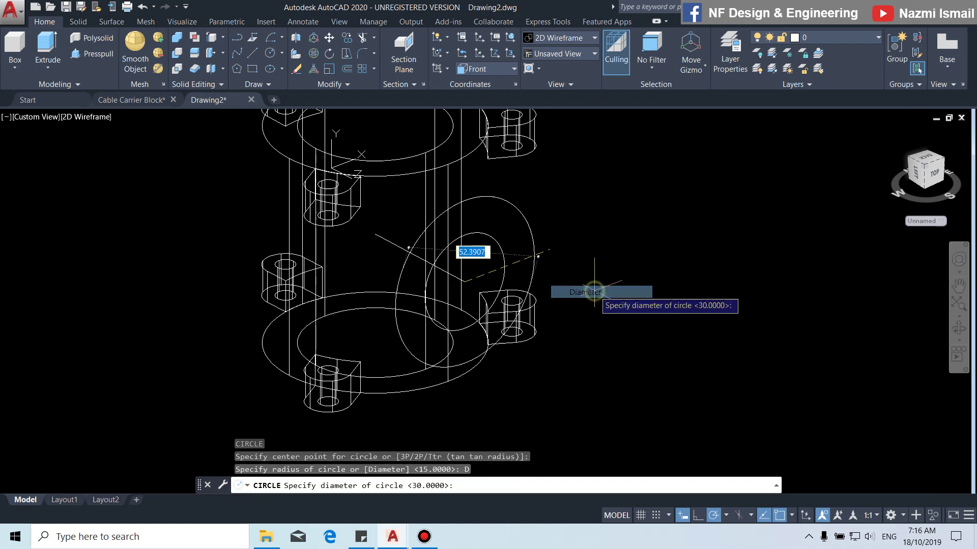
key(Return)
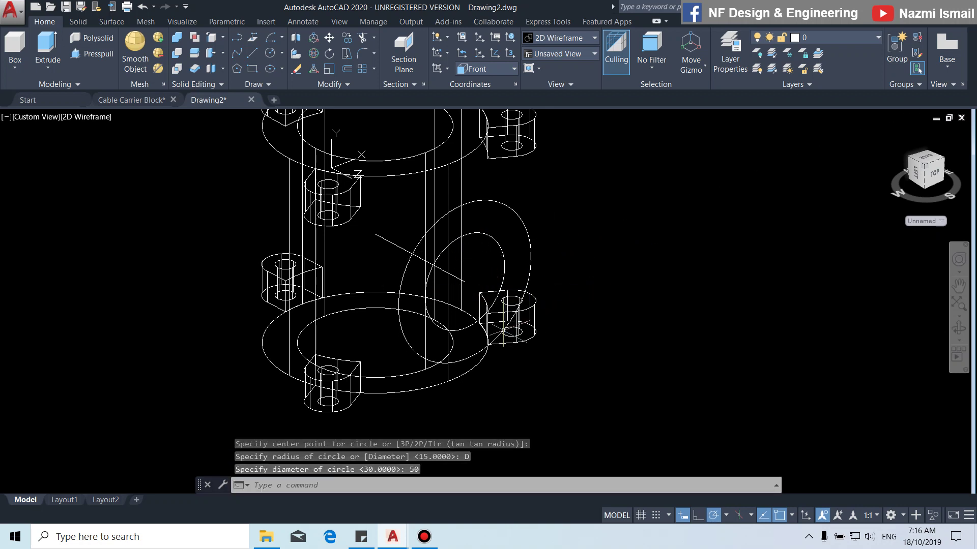
scroll(504, 331, down, 2)
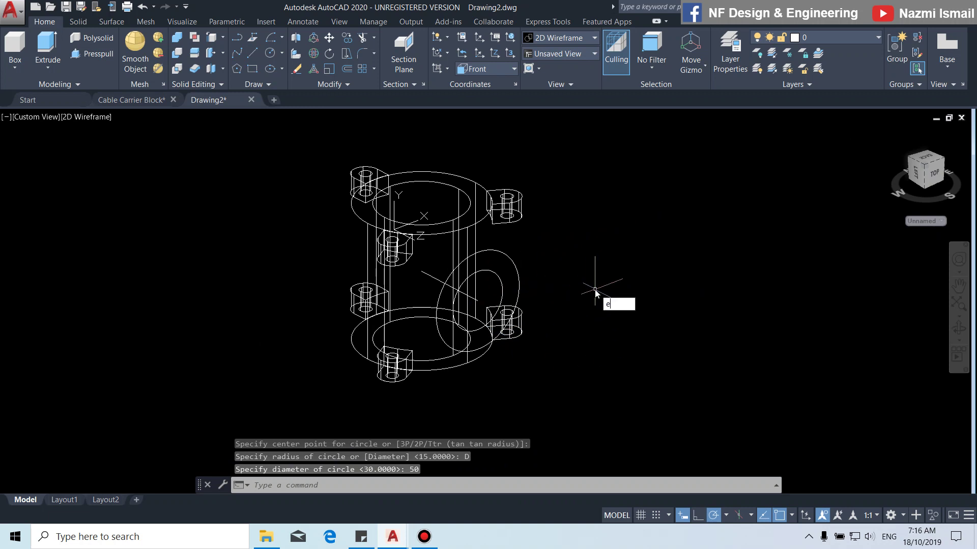
Step: Extrude the 30 and 50 diameter circles together by 40, back to the inner end of the centre line
text(xt)
key(Return)
click(513, 275)
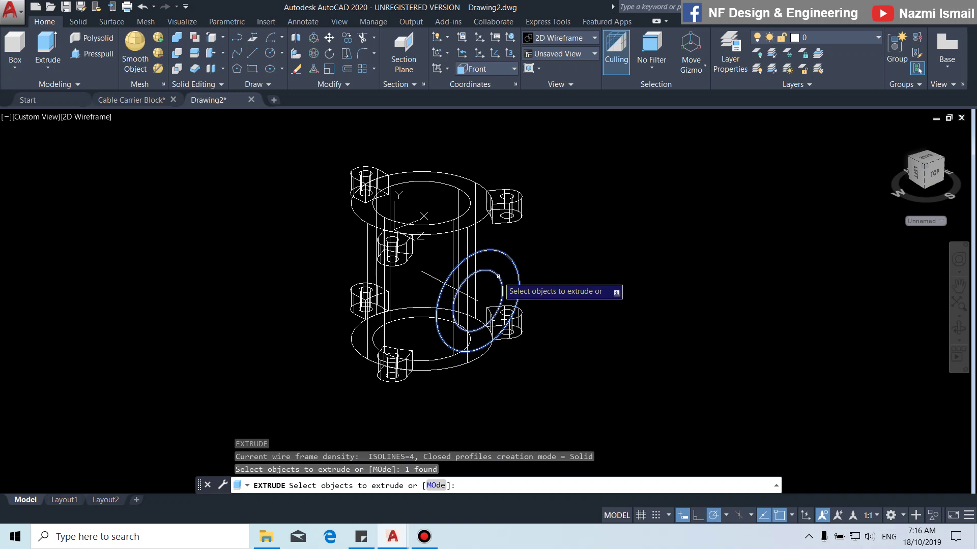
click(504, 286)
key(Return)
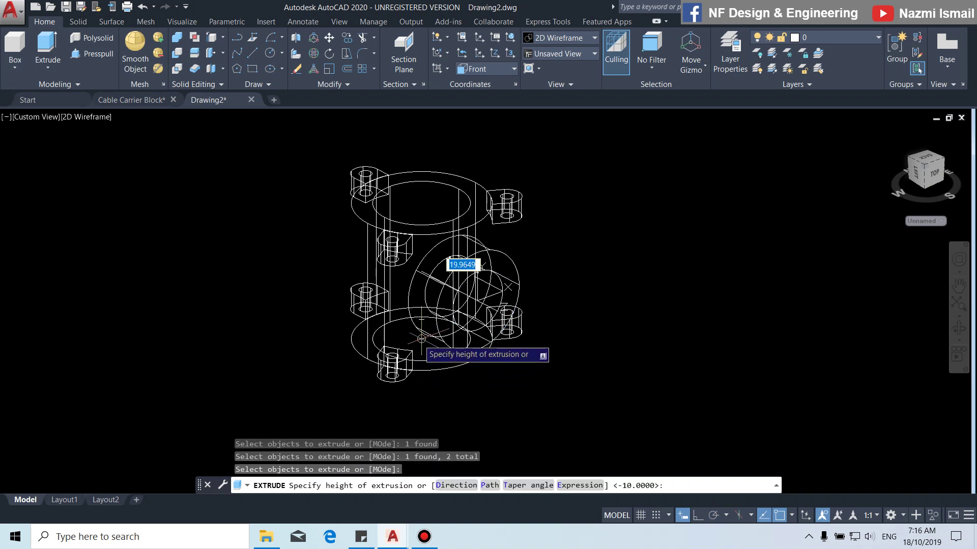
click(507, 370)
Step: Subtract the 30 diameter cylinder from the 50 diameter cylinder to bore the side boss
scroll(457, 260, up, 2)
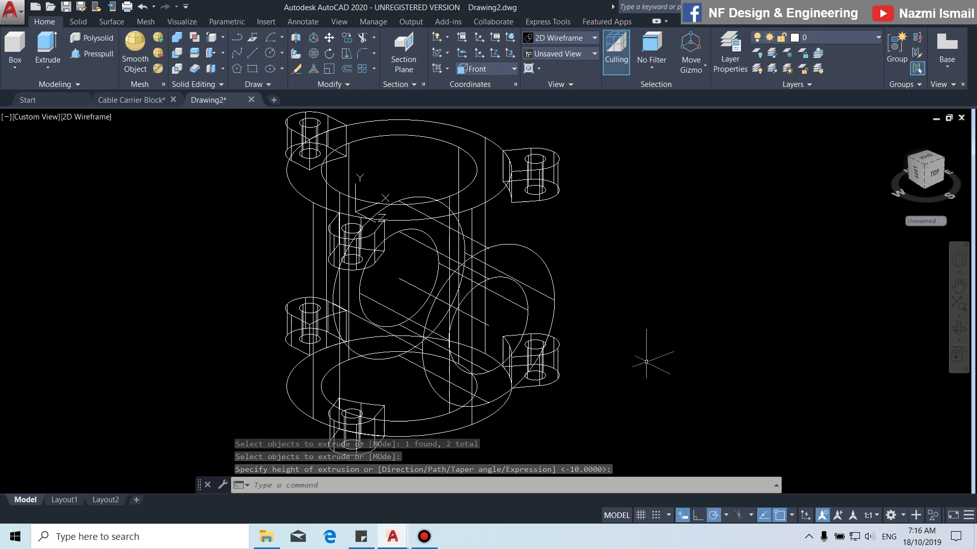
text(s)
key(Return)
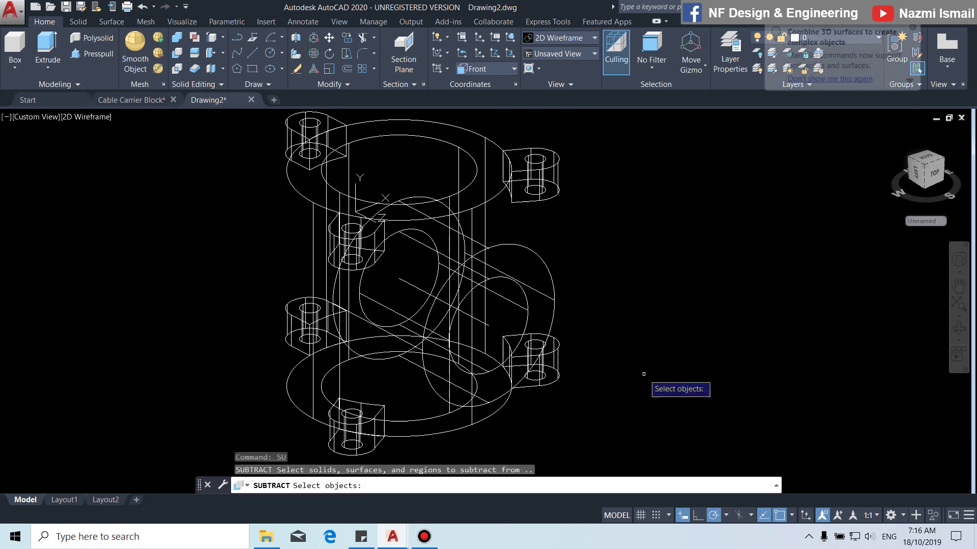
click(550, 271)
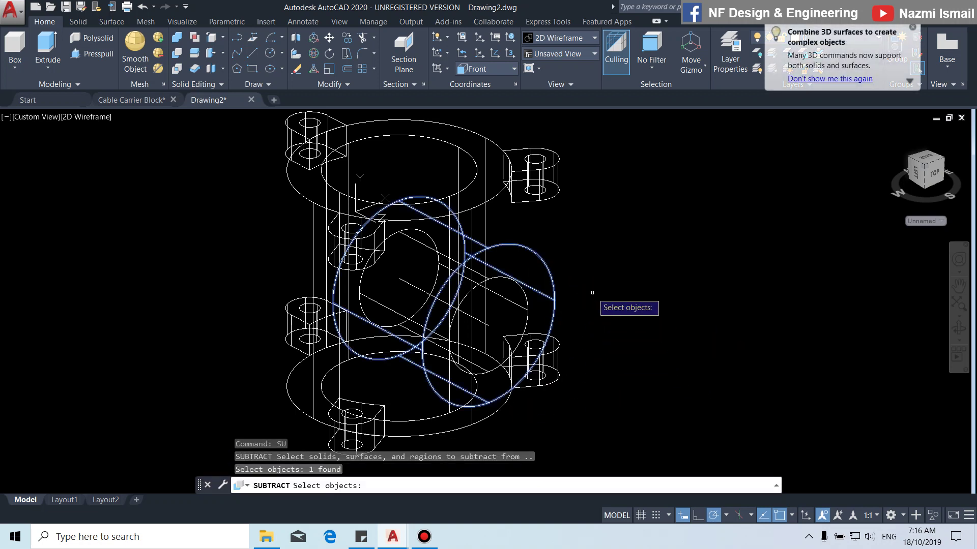
key(Return)
click(524, 295)
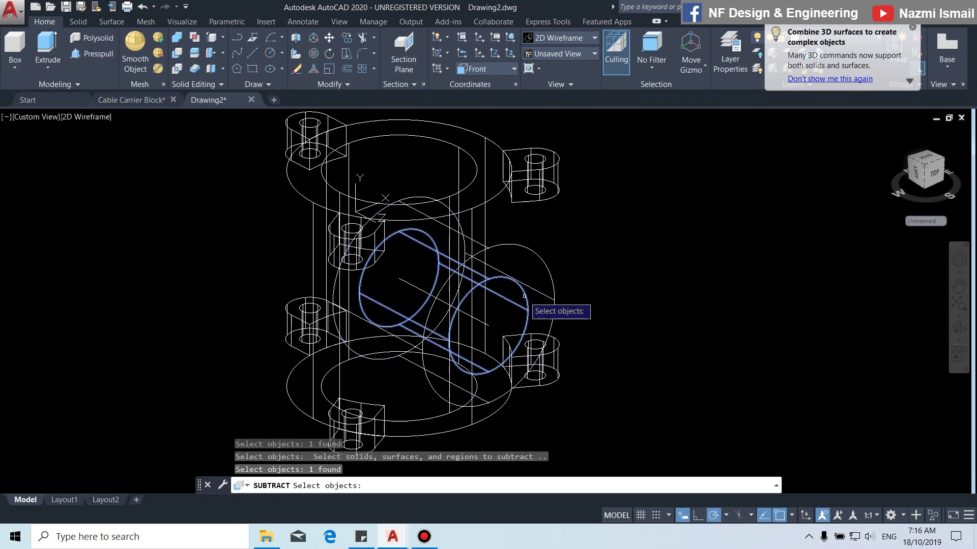
key(Return)
Step: Display the model in the Conceptual visual style and inspect the side boss and main cylinder
click(100, 120)
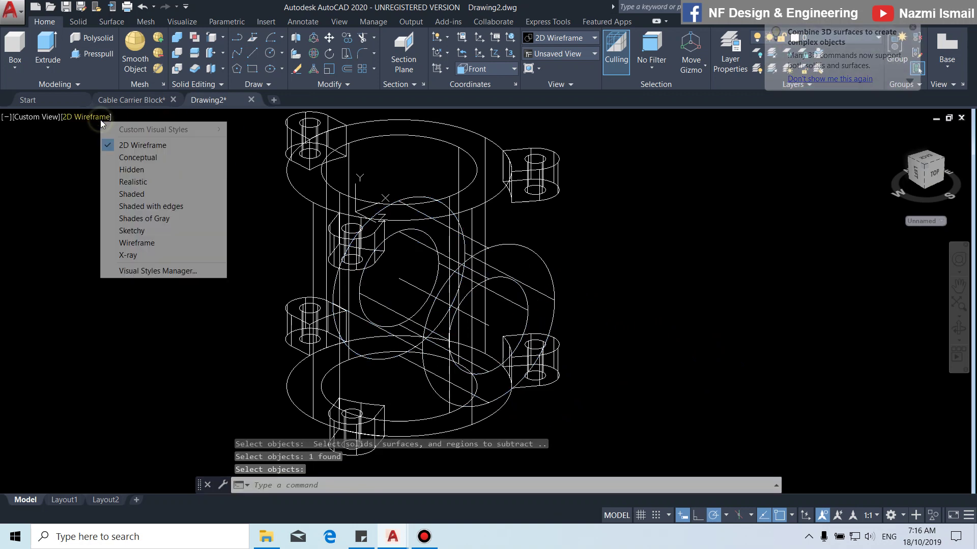
click(133, 159)
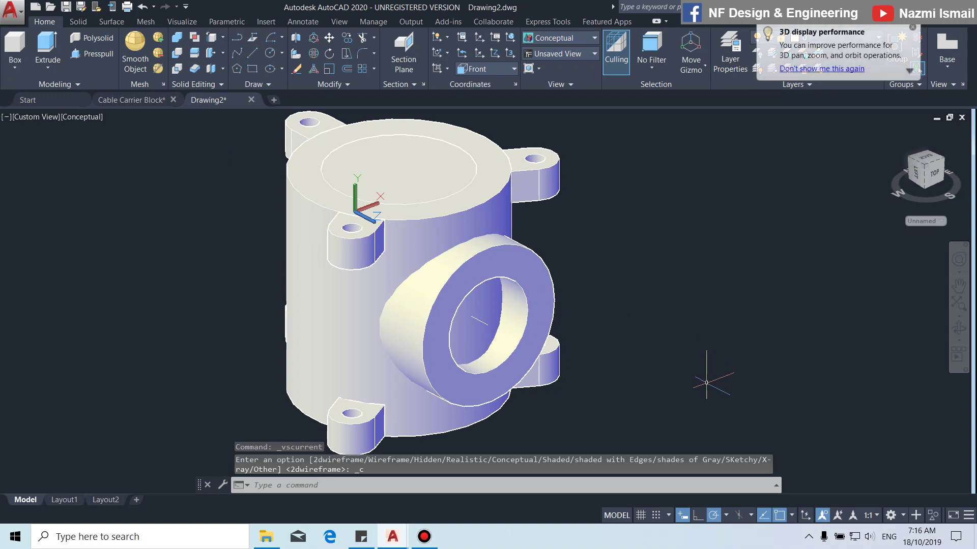
shift+middle_drag(689, 366, 650, 331)
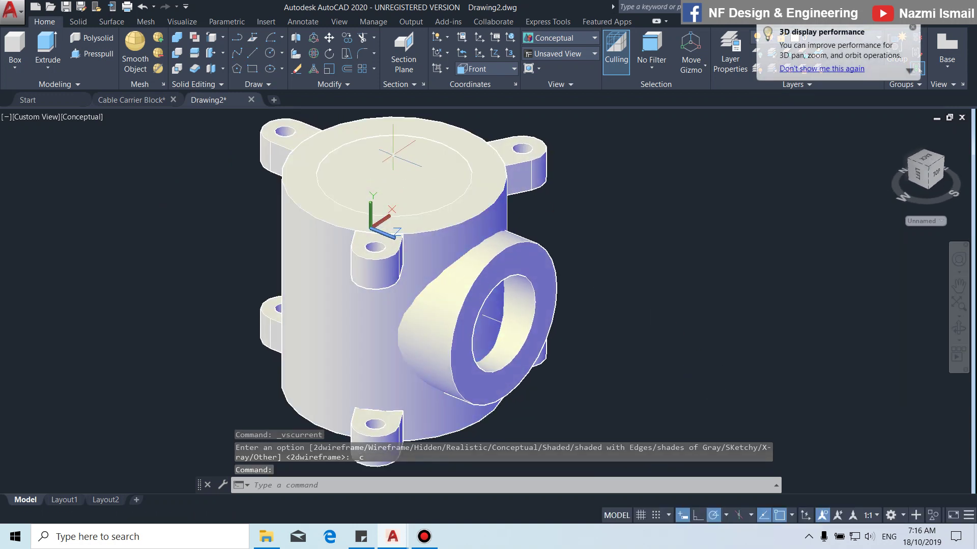
Step: Return to 2D Wireframe and subtract the inner vertical cylinder from the outer main cylinder
click(81, 117)
click(110, 147)
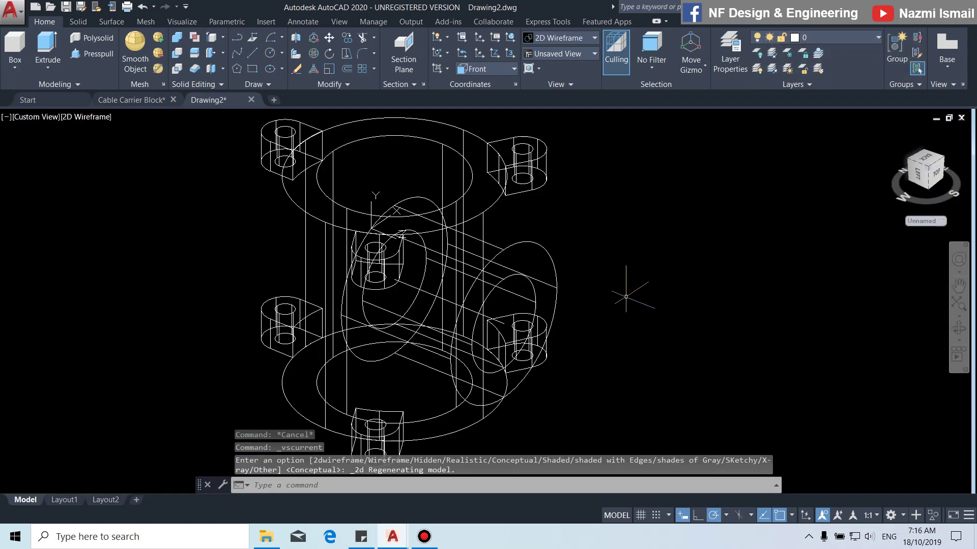
key(Return)
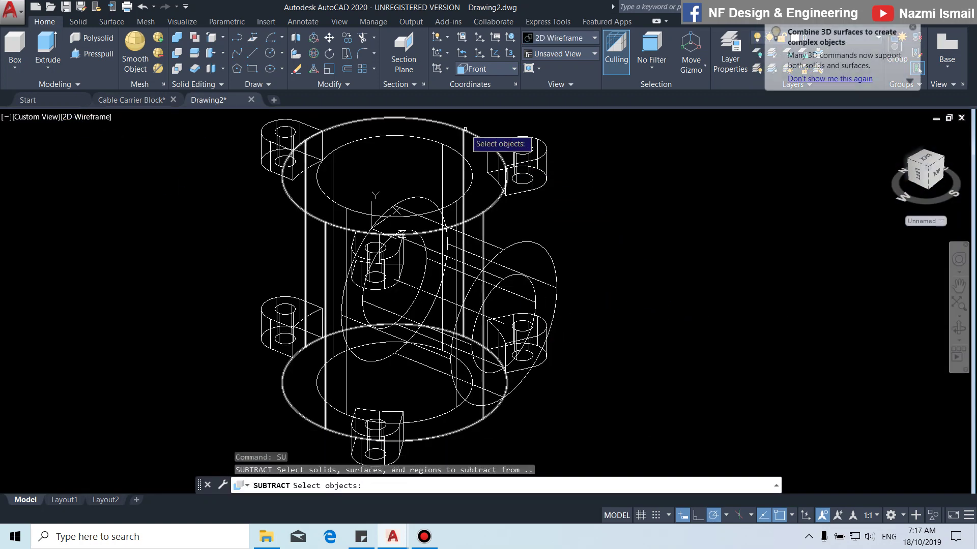
click(464, 129)
key(Return)
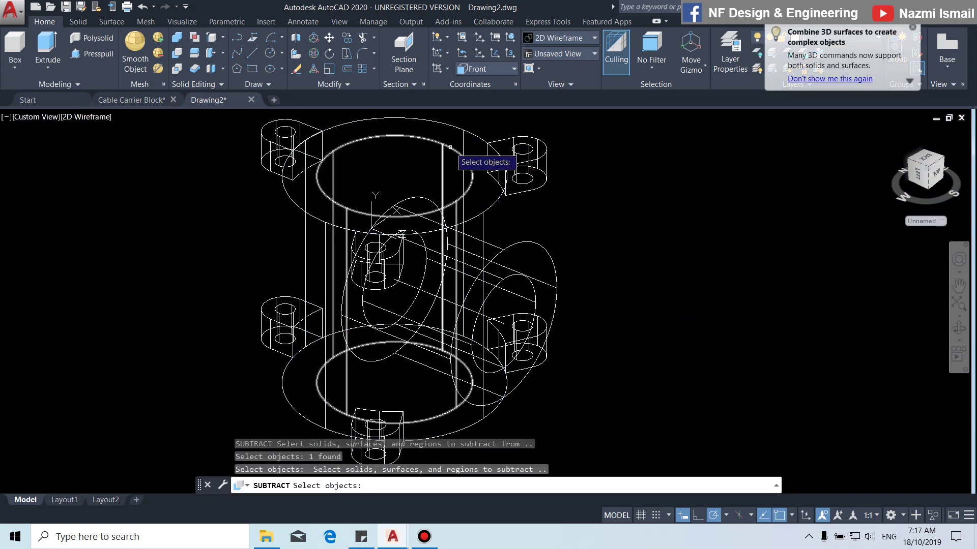
click(462, 148)
key(Return)
Step: Show the model in the Conceptual visual style and examine the hollow cylinder's inside where the side boss enters it
click(87, 118)
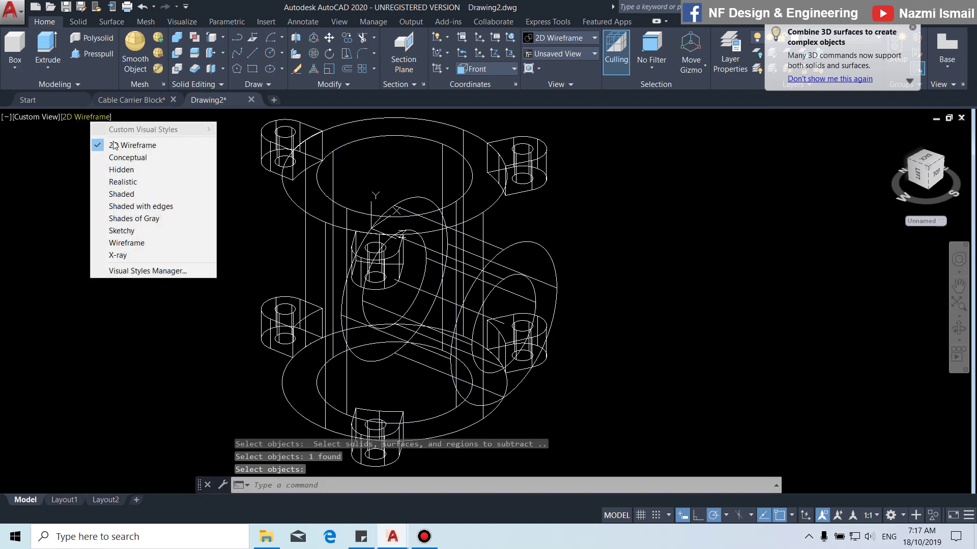
click(127, 158)
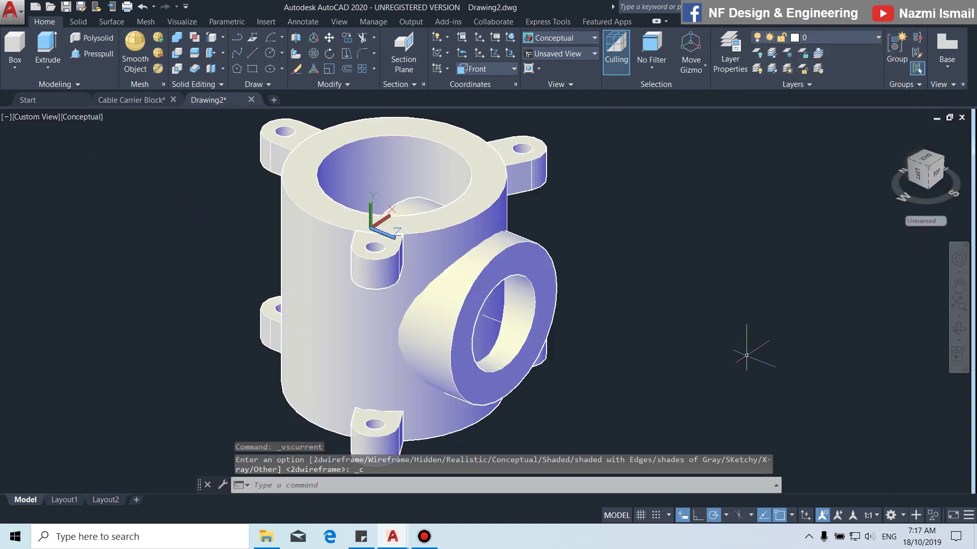
middle_drag(689, 367, 688, 369)
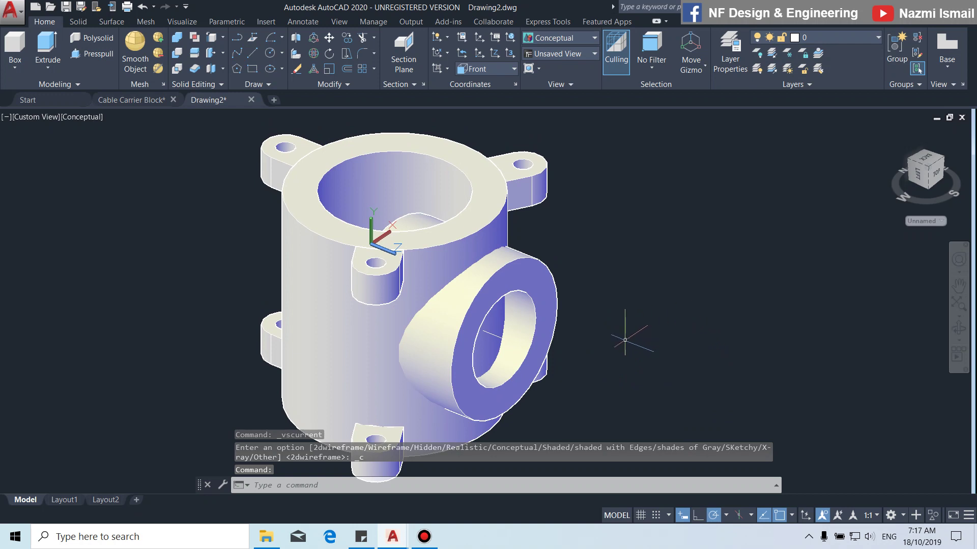
click(81, 117)
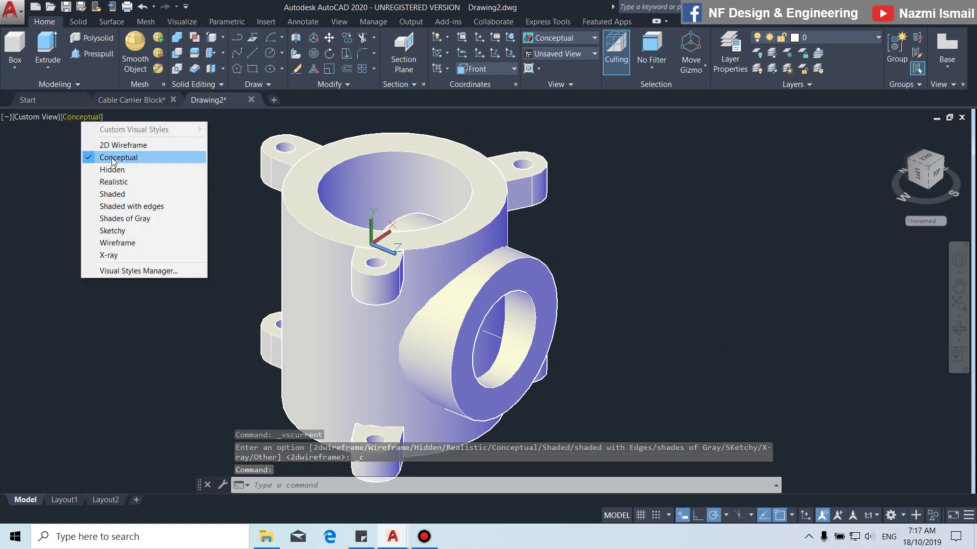
key(Escape)
shift+middle_drag(676, 388, 454, 345)
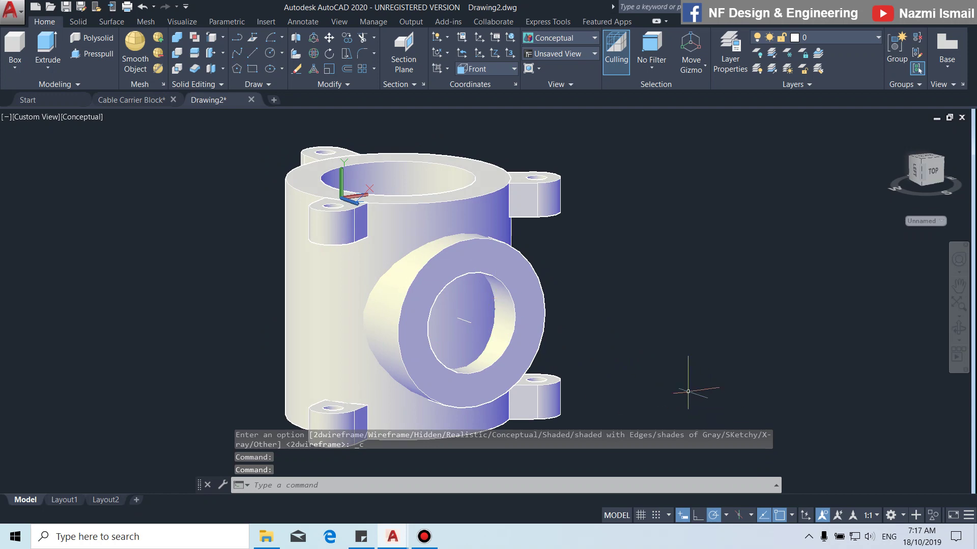
mouse_move(687, 391)
shift+middle_down()
mouse_move(673, 387)
mouse_move(697, 407)
shift+middle_up()
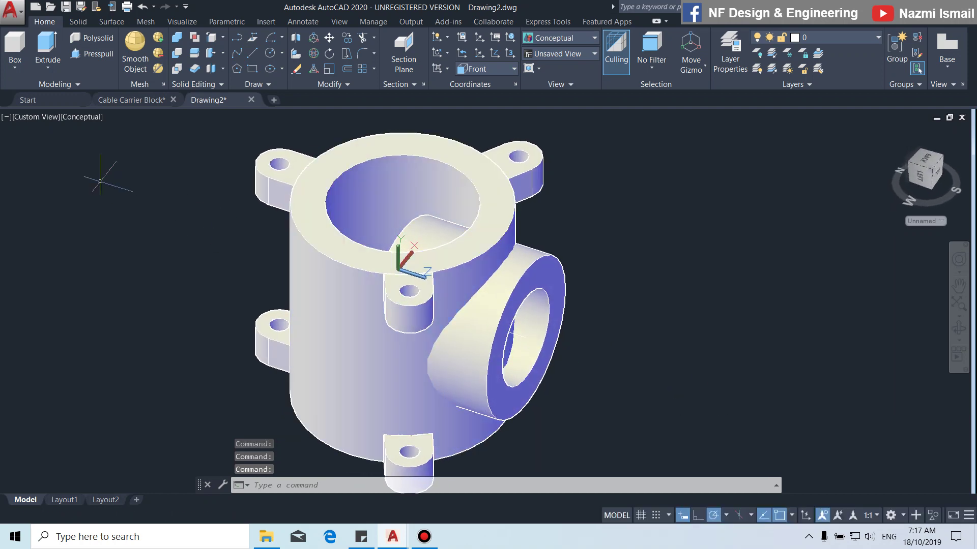
Step: Return to 2D Wireframe and copy the bore's circular edge on the side boss's outer face, in place about its centre
click(82, 118)
click(108, 144)
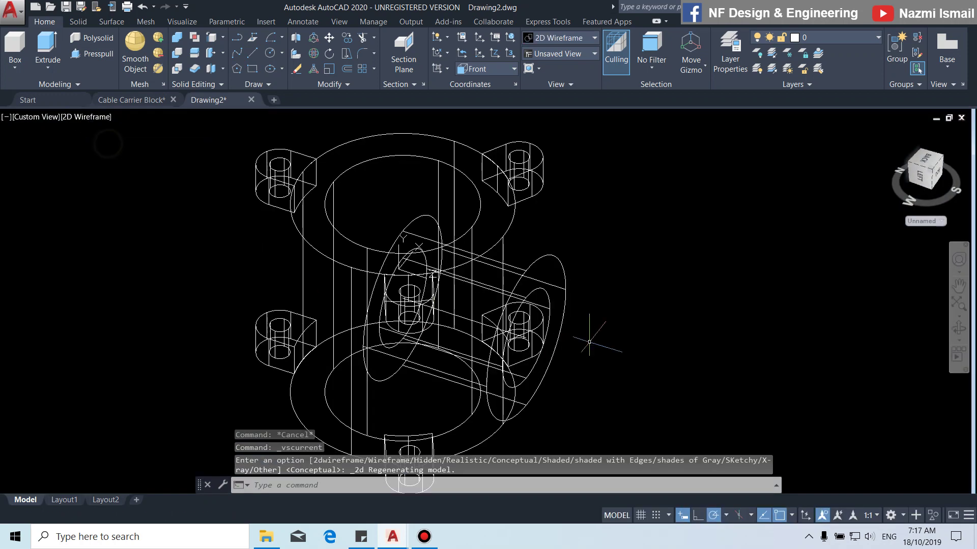
shift+middle_drag(666, 371, 646, 341)
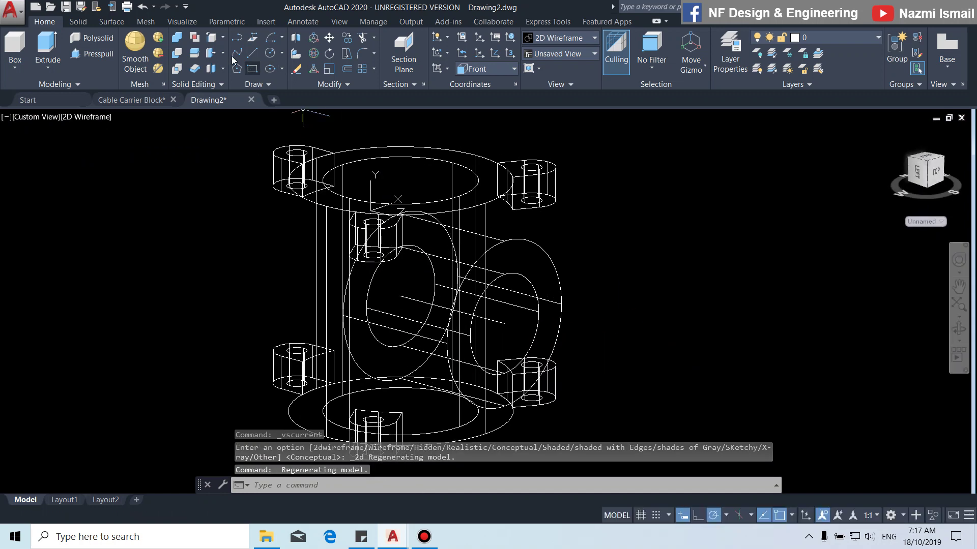
click(223, 39)
click(243, 140)
click(530, 283)
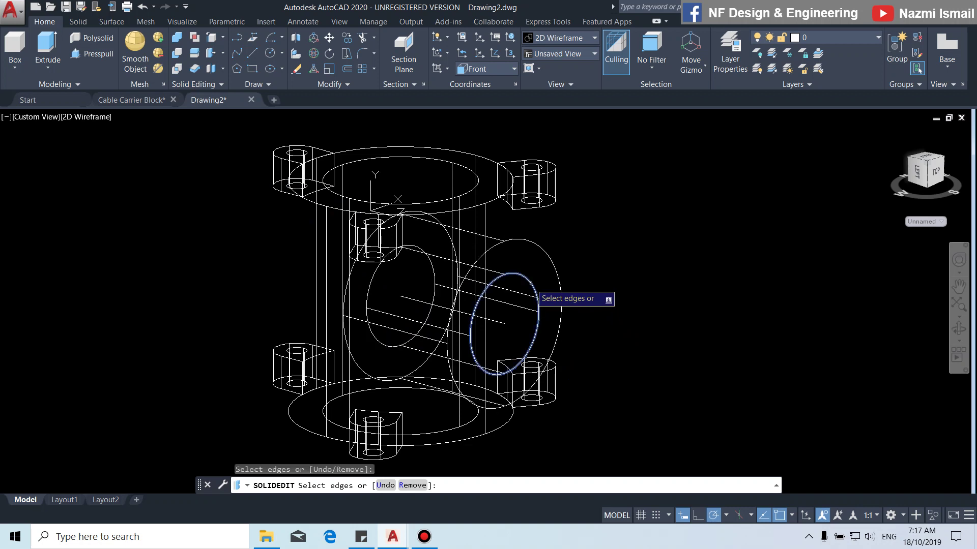
key(Return)
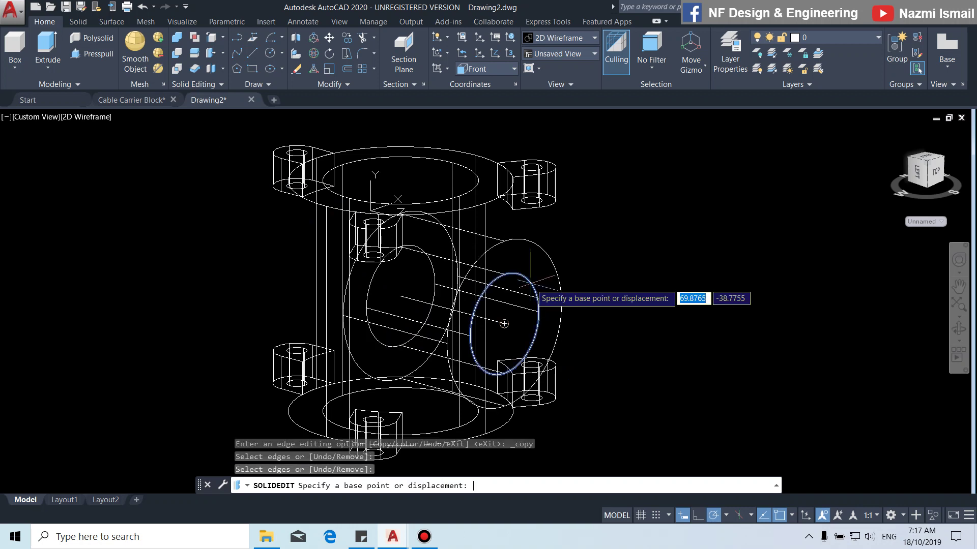
click(504, 324)
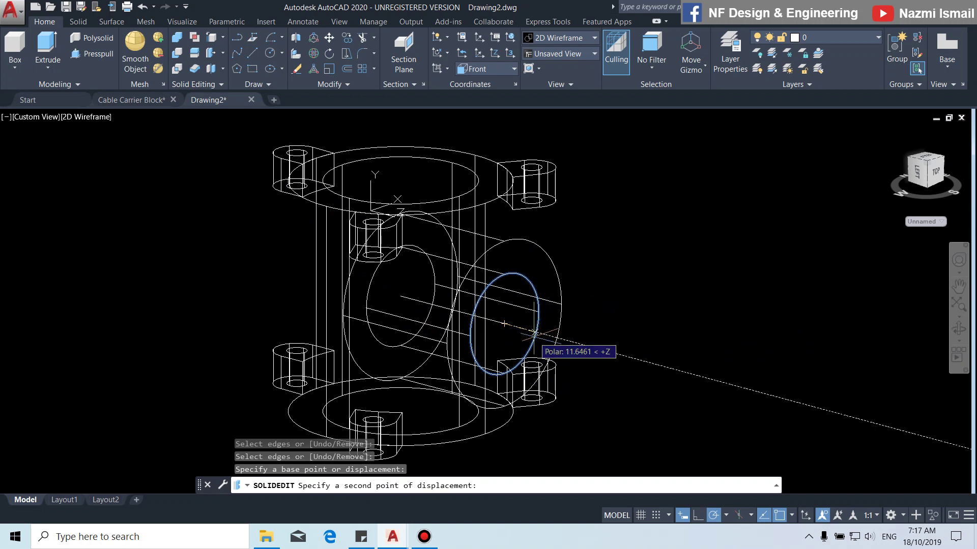
click(504, 328)
key(Return)
key(Return)
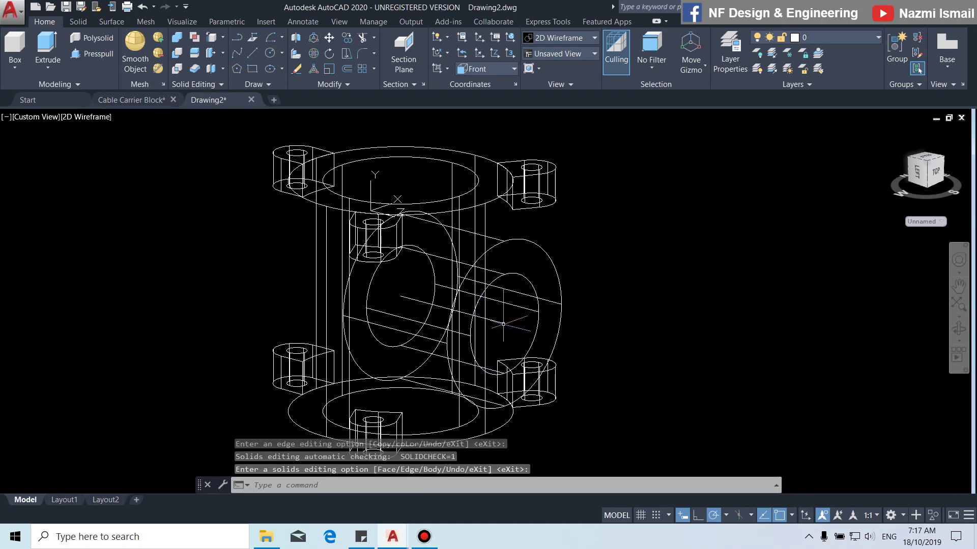
key(Return)
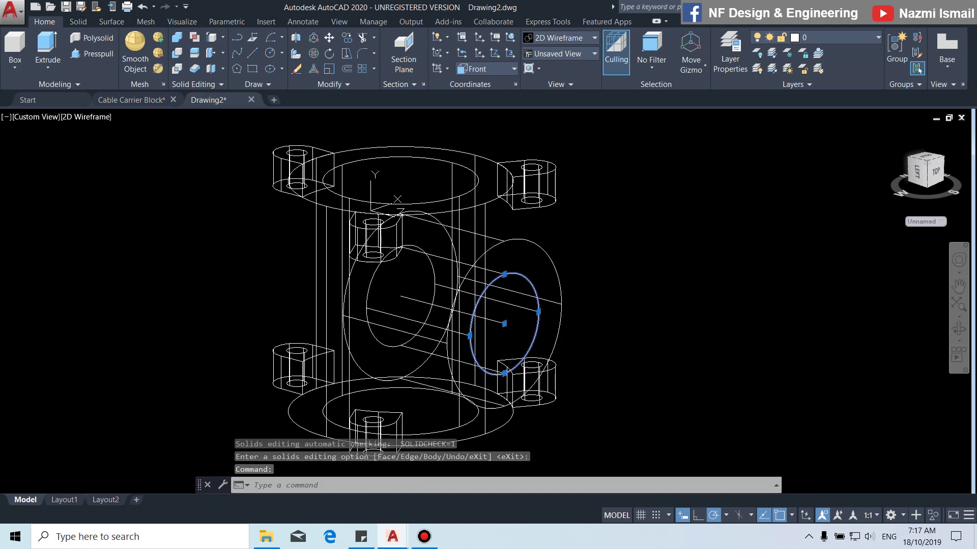
key(Escape)
Step: Extrude the copied bore circle 40 inward toward the main cylinder's axis
text(ext)
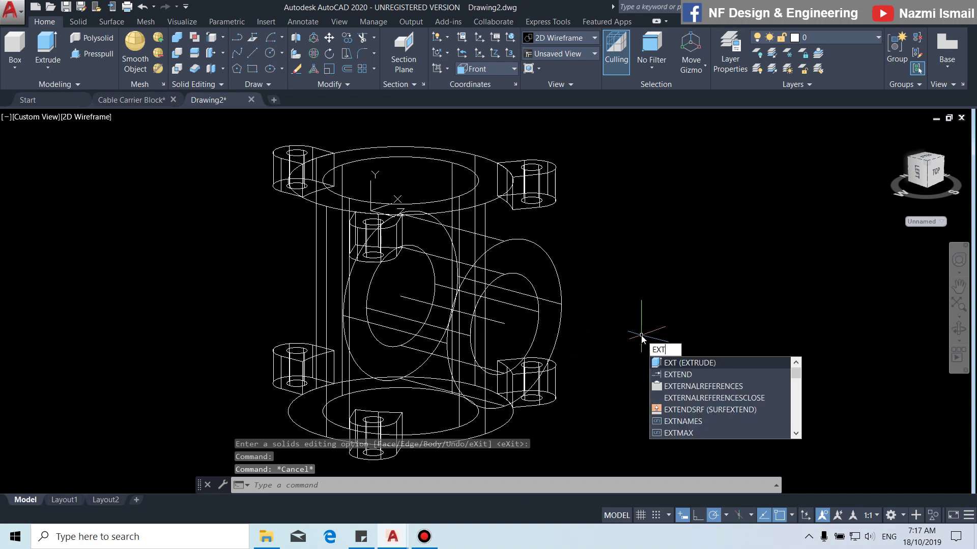
key(Return)
click(524, 277)
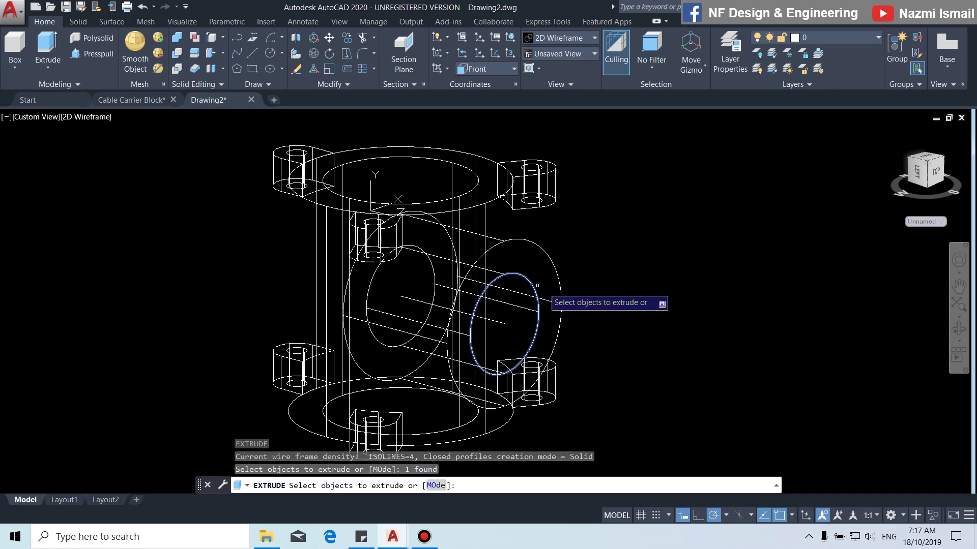
key(Return)
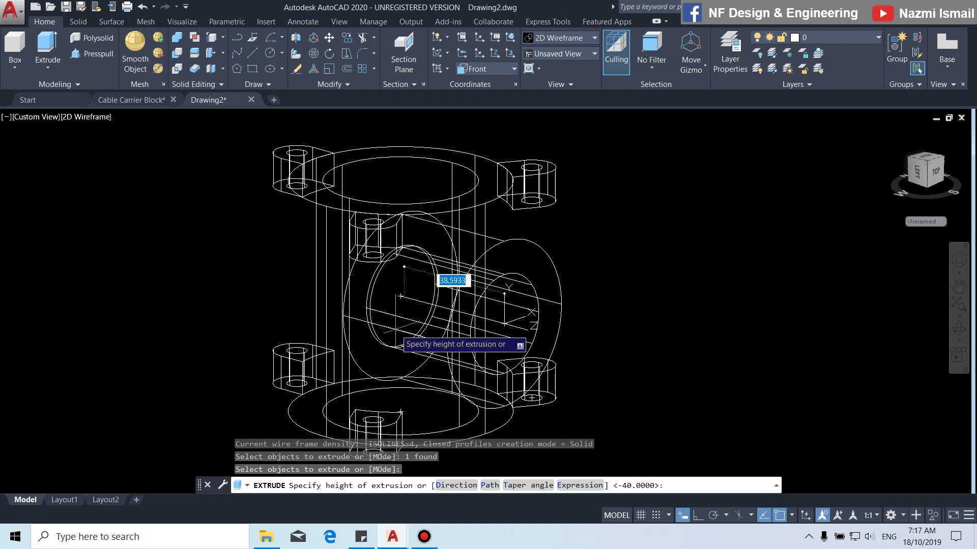
key(Return)
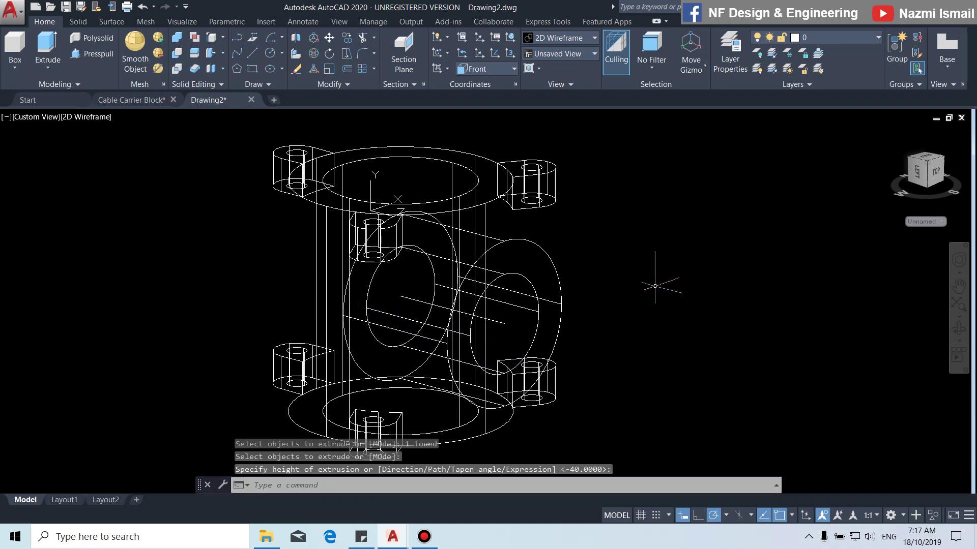
Step: Subtract the extruded bore cylinder from the hollow main cylinder to open its wall at the side boss
text(su)
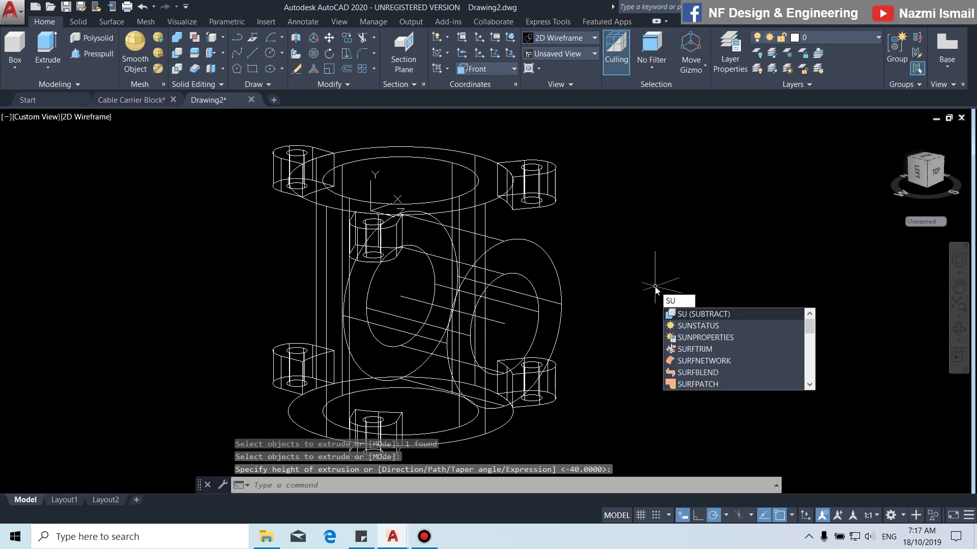
key(Return)
click(490, 201)
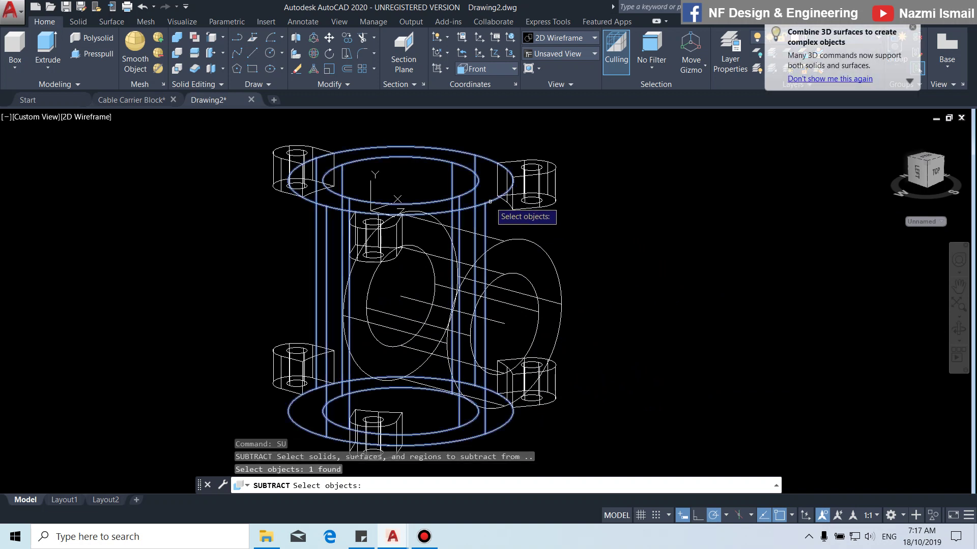
key(Return)
click(517, 296)
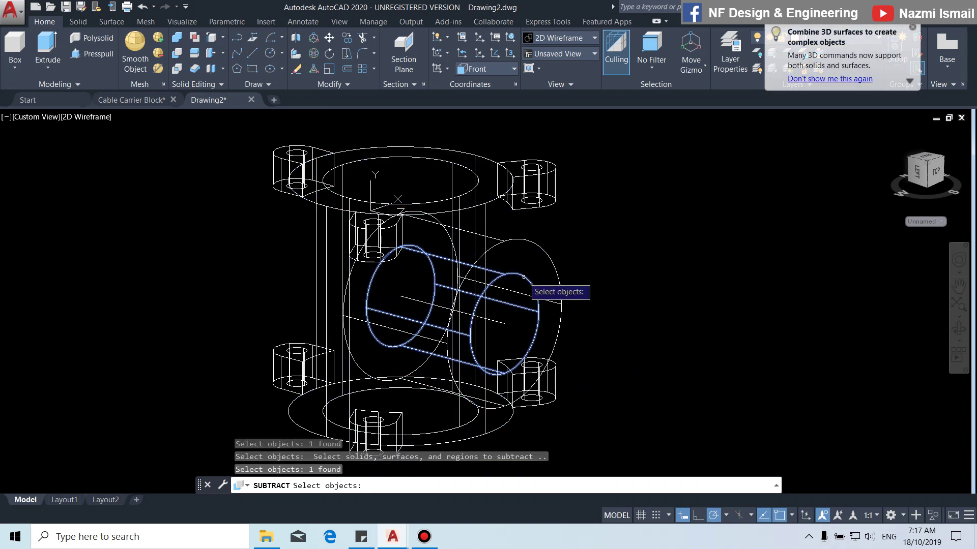
key(Return)
Step: Show the model in the Conceptual visual style and inspect the side boss inside the hollow cylinder
click(92, 118)
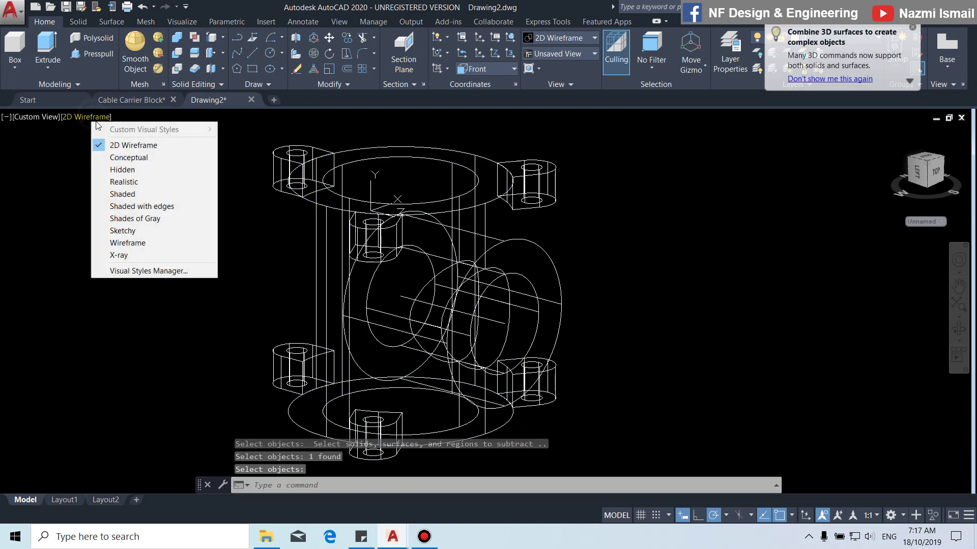
click(130, 158)
mouse_move(660, 407)
shift+middle_down()
mouse_move(551, 371)
mouse_move(591, 402)
mouse_move(580, 327)
mouse_move(643, 354)
mouse_move(569, 336)
shift+middle_up()
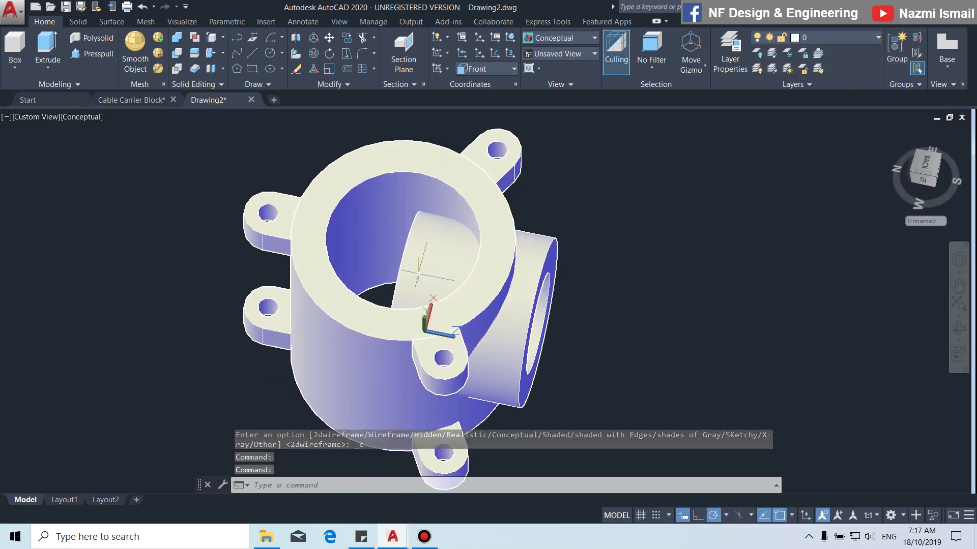
shift+middle_drag(656, 341, 649, 288)
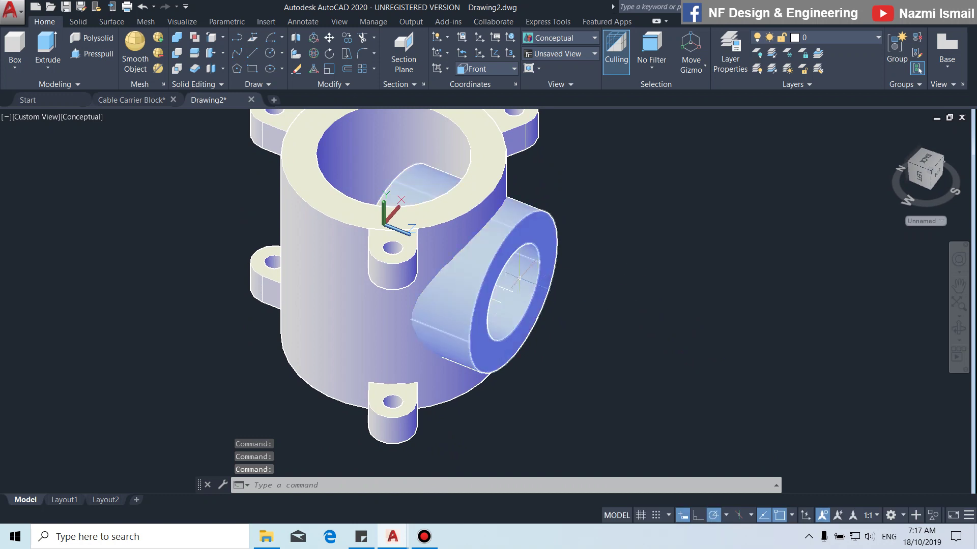
Step: Copy the main cylinder's lower outer circular edge in place
click(223, 37)
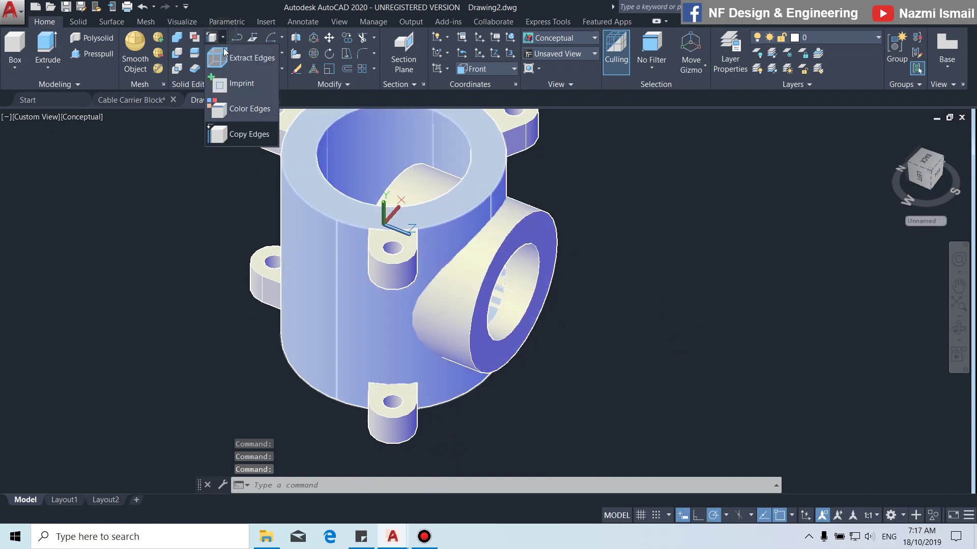
click(249, 135)
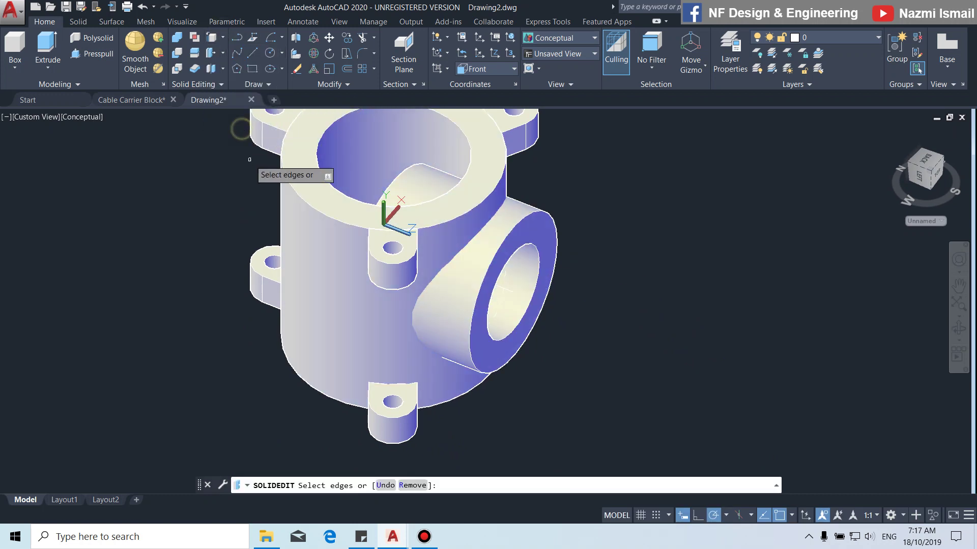
click(457, 396)
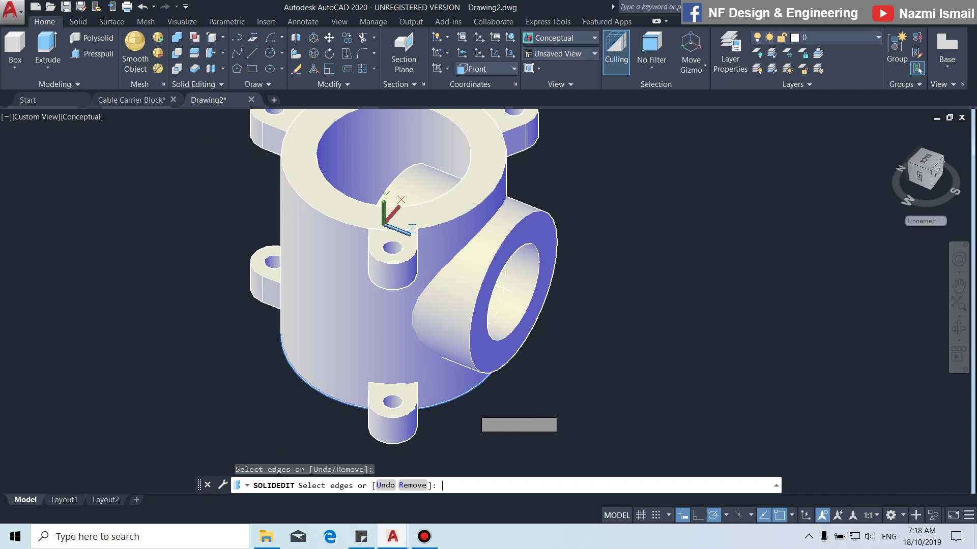
key(Return)
click(392, 333)
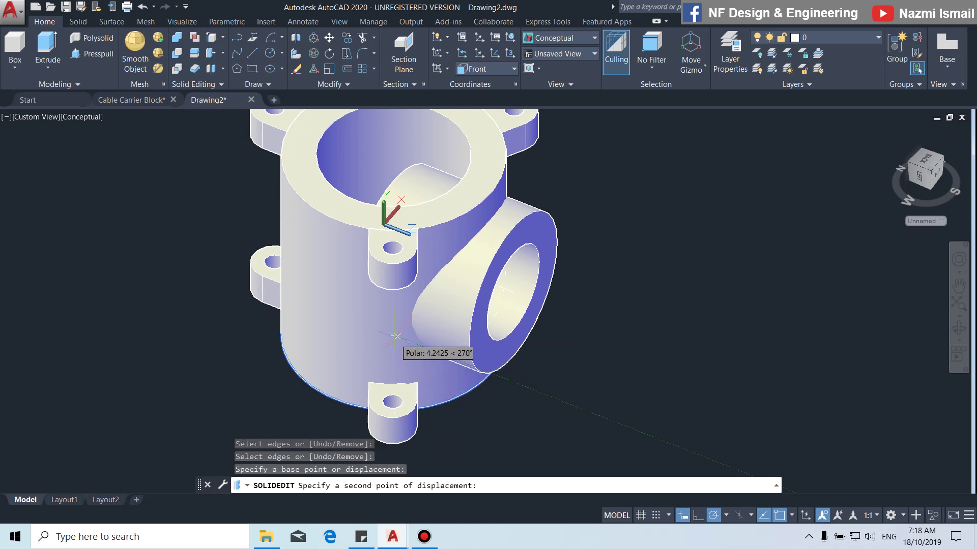
click(392, 334)
key(Return)
key(Return)
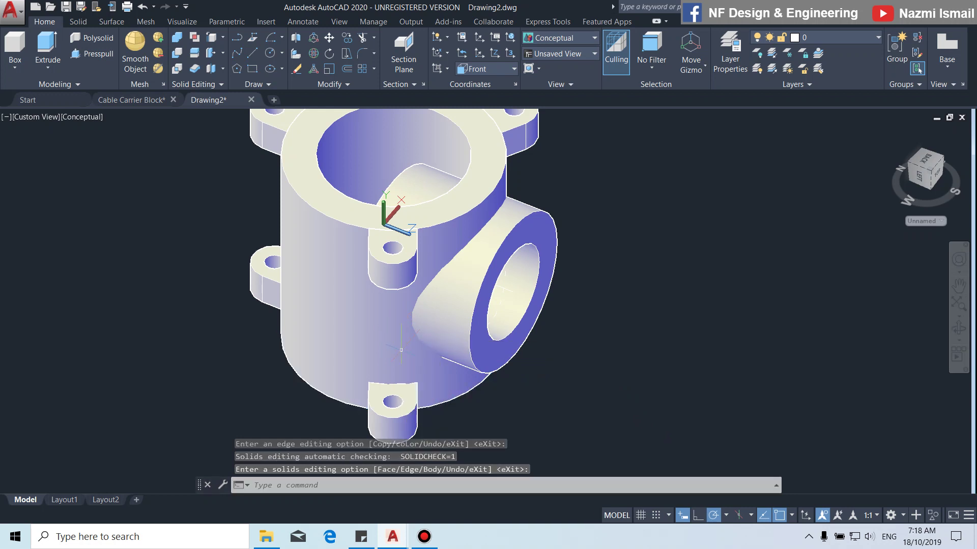
Step: Return to 2D Wireframe and extrude the copied circle as a surface upward past the main cylinder's top rim
click(82, 120)
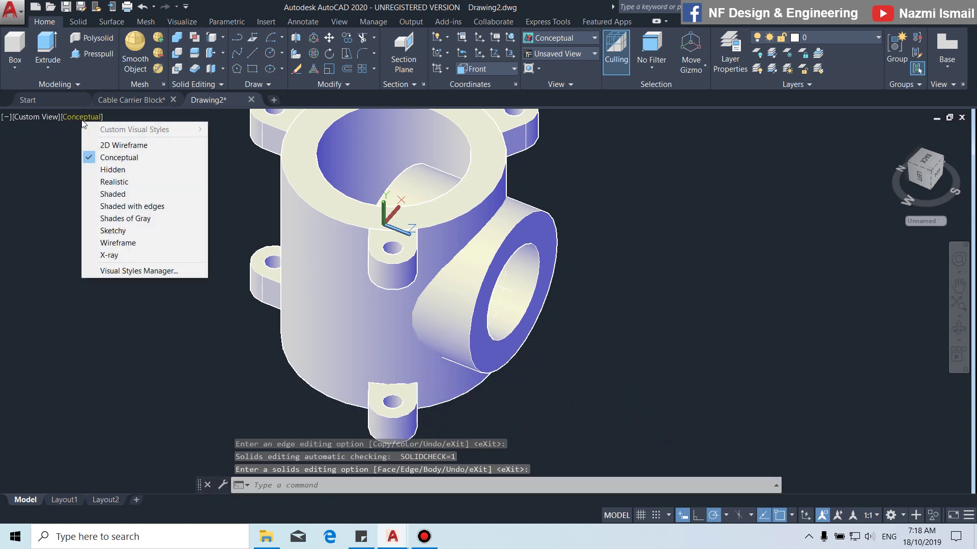
click(112, 146)
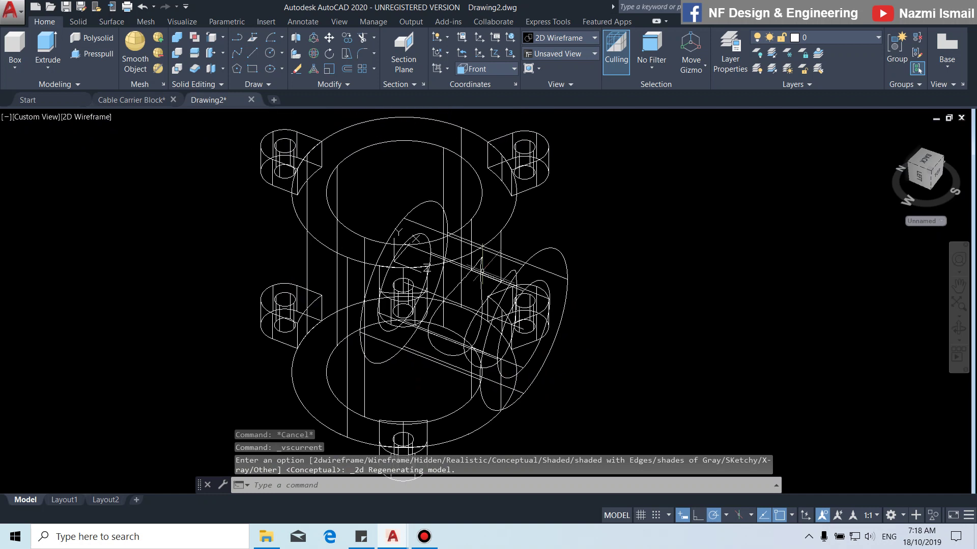
click(111, 22)
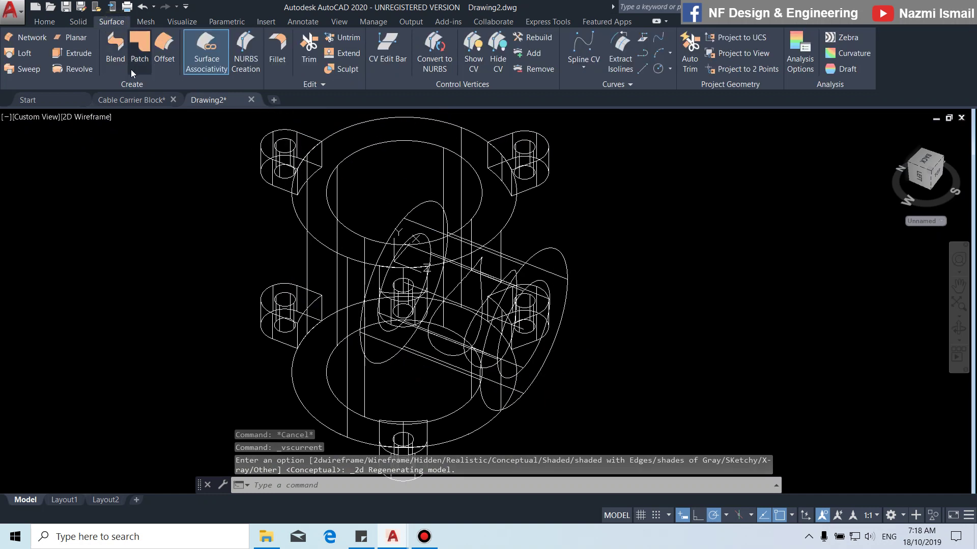
click(72, 53)
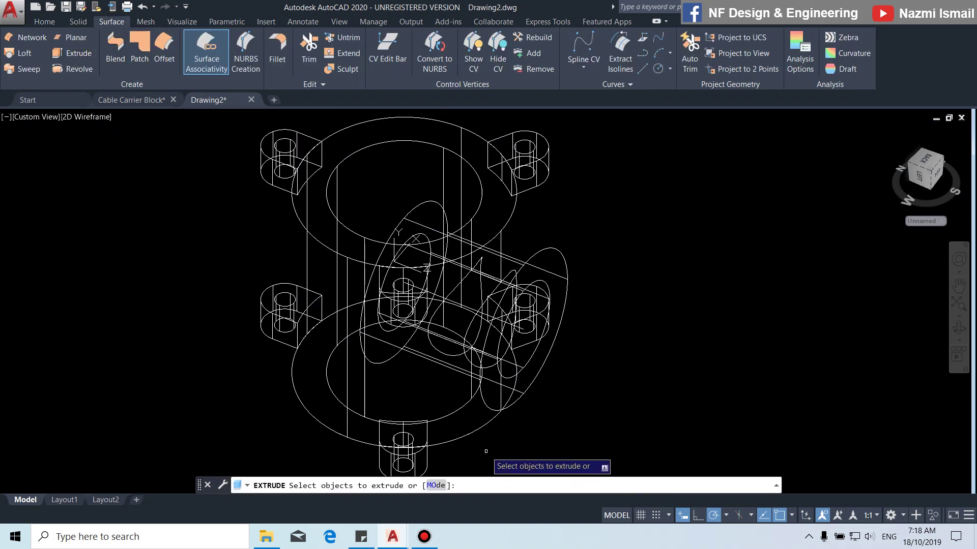
click(476, 432)
key(Return)
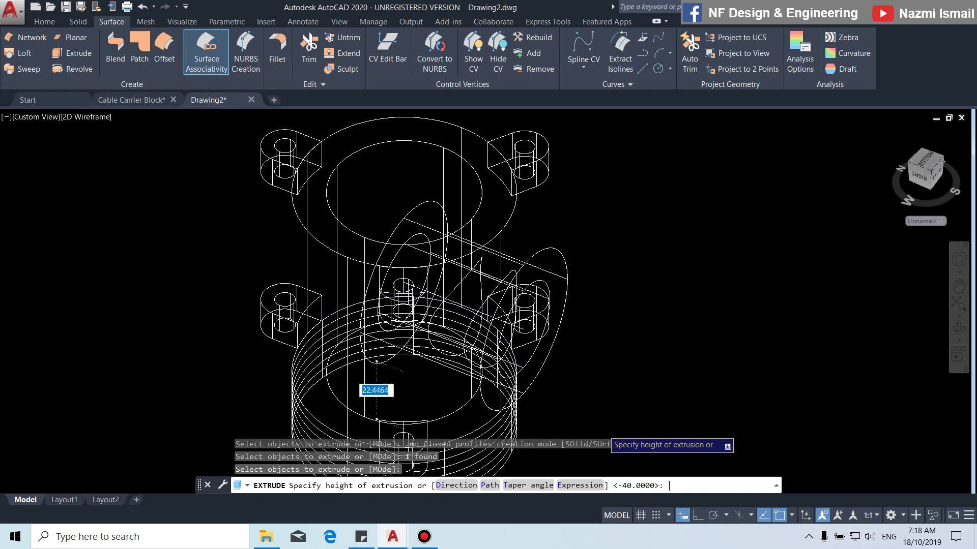
click(632, 191)
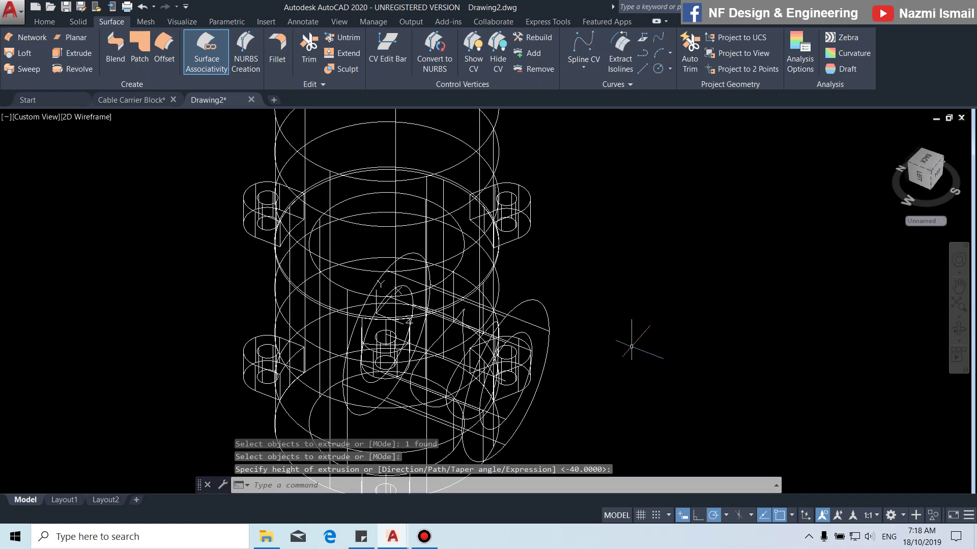
Step: Slice the side boss with the extruded cylindrical surface, keeping both sides
text(s)
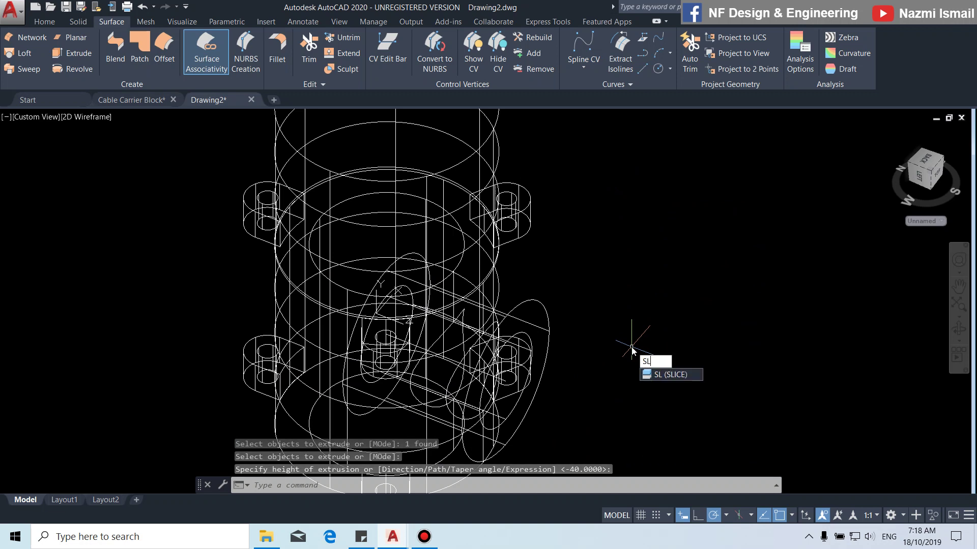
key(Return)
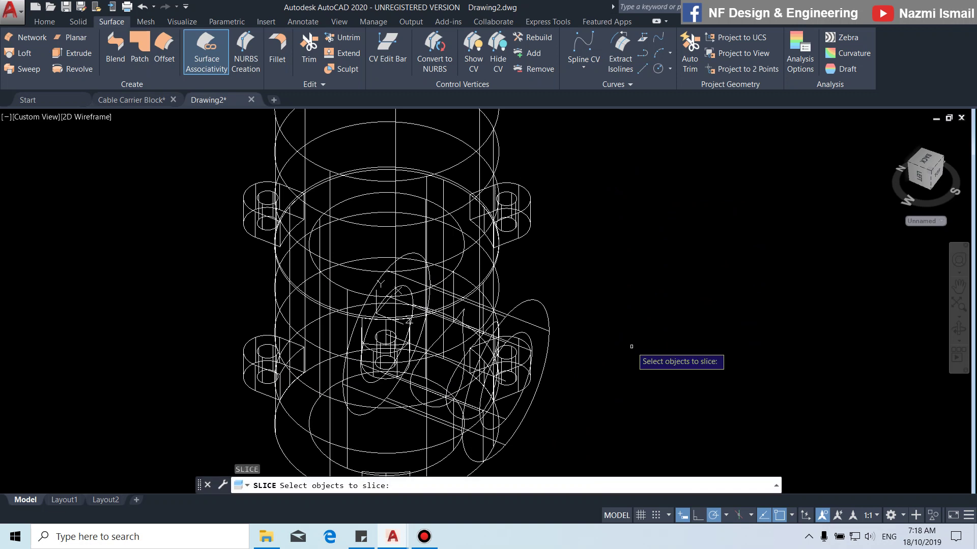
click(535, 301)
key(Return)
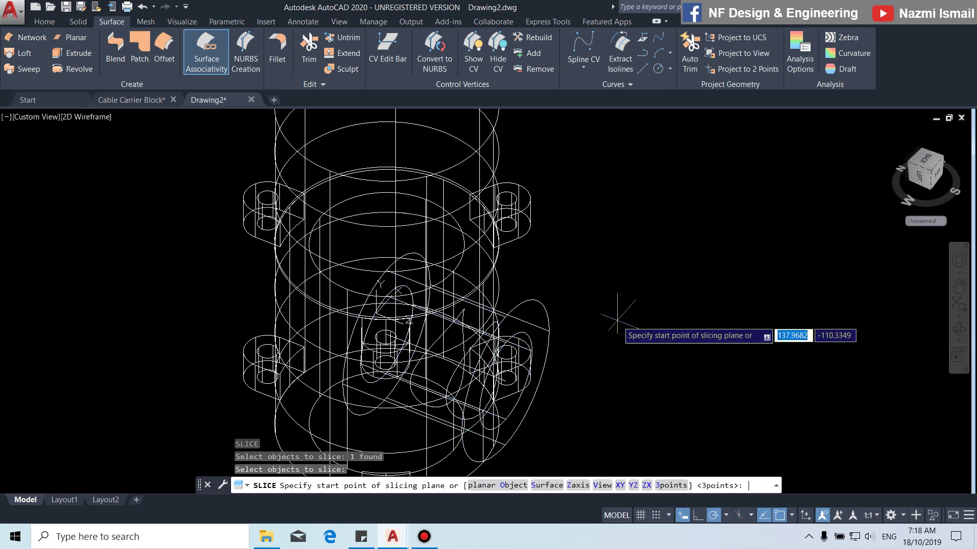
click(553, 487)
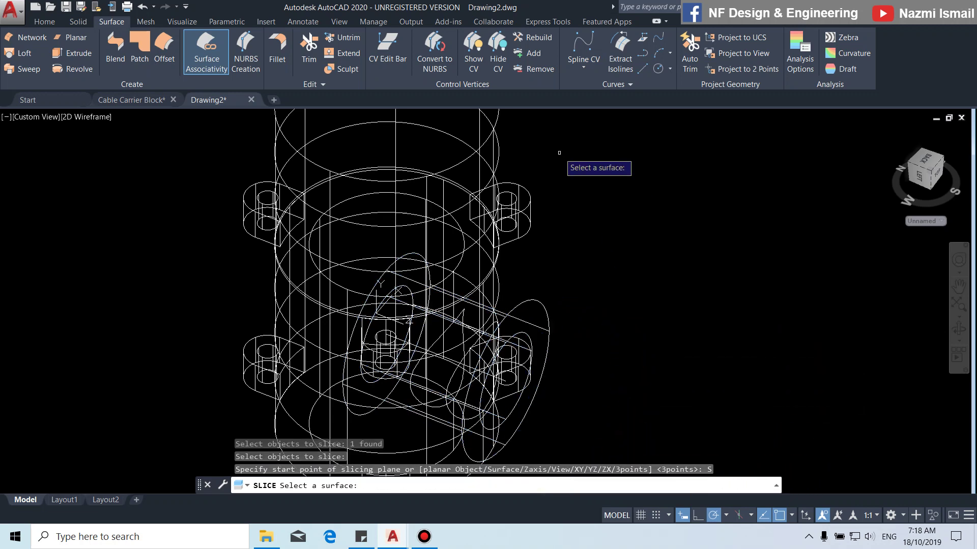
click(496, 140)
key(Return)
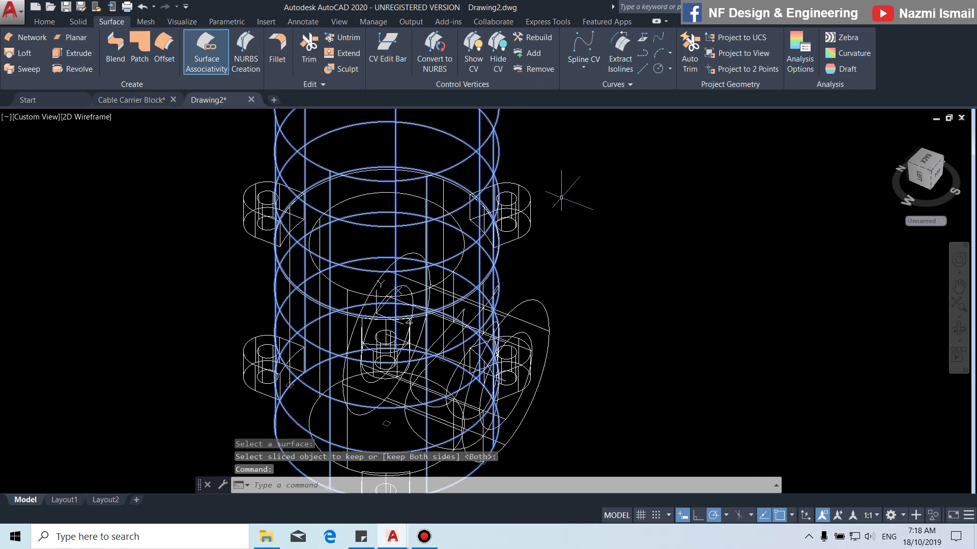
Step: Delete the cylindrical cutting surface and the sliced-off part of the side boss inside the main cylinder
key(Delete)
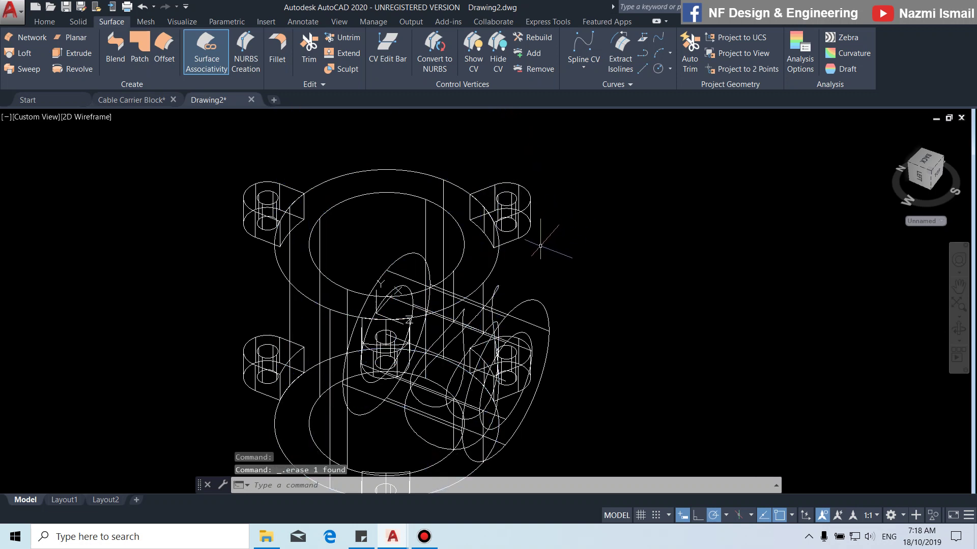
click(414, 251)
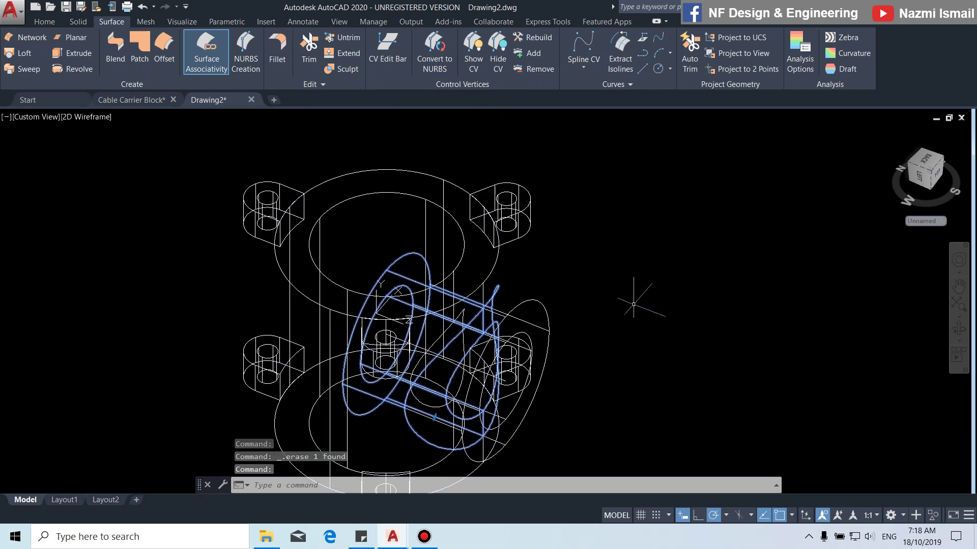
key(Delete)
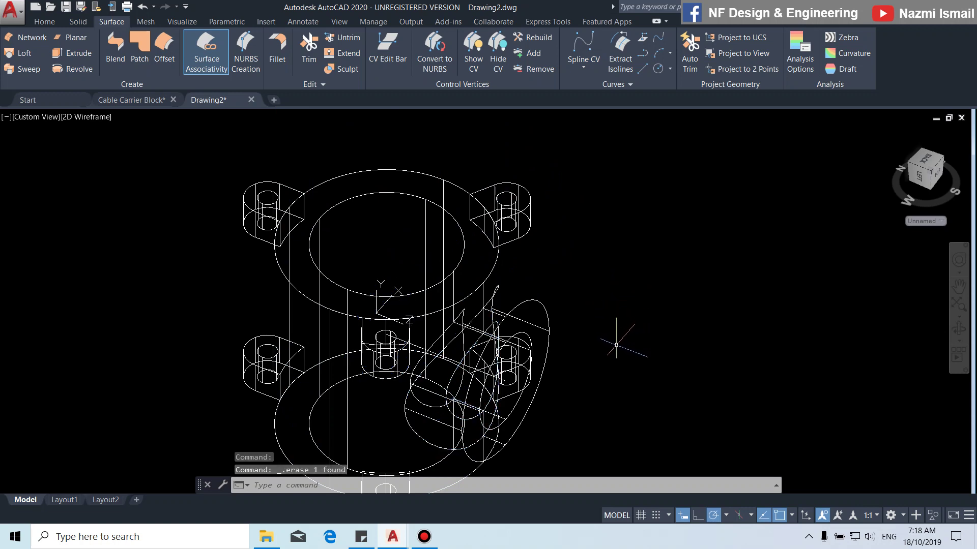
Step: Check the chamfer callout in the Cable Carrier Block drawing and chamfer the side boss's outer circular edge with both distances 5
shift+middle_drag(601, 403, 637, 391)
click(129, 99)
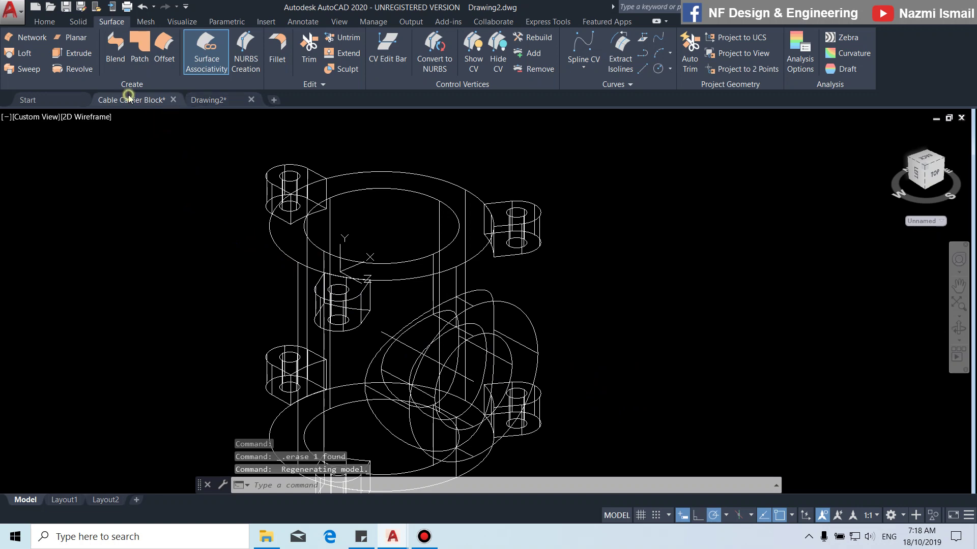
scroll(565, 254, down, 2)
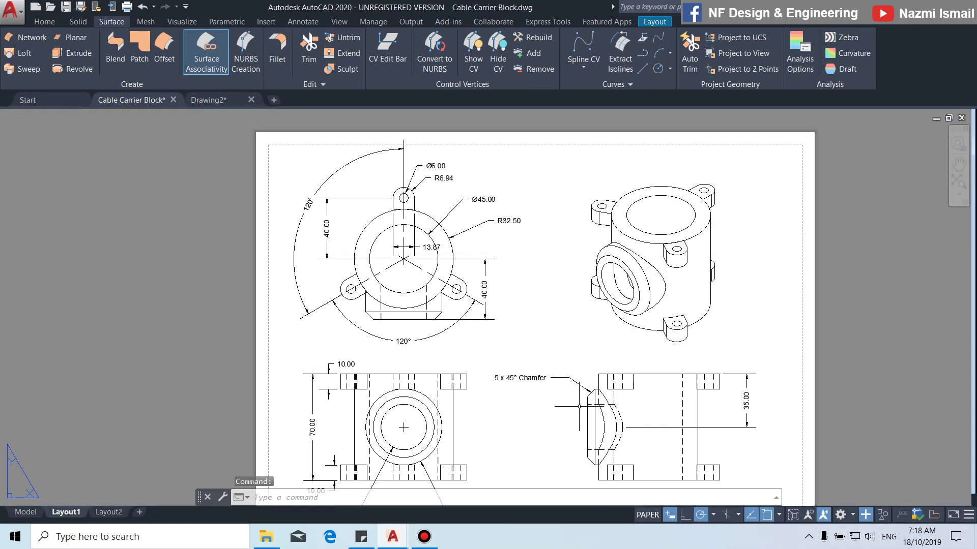
scroll(607, 449, up, 2)
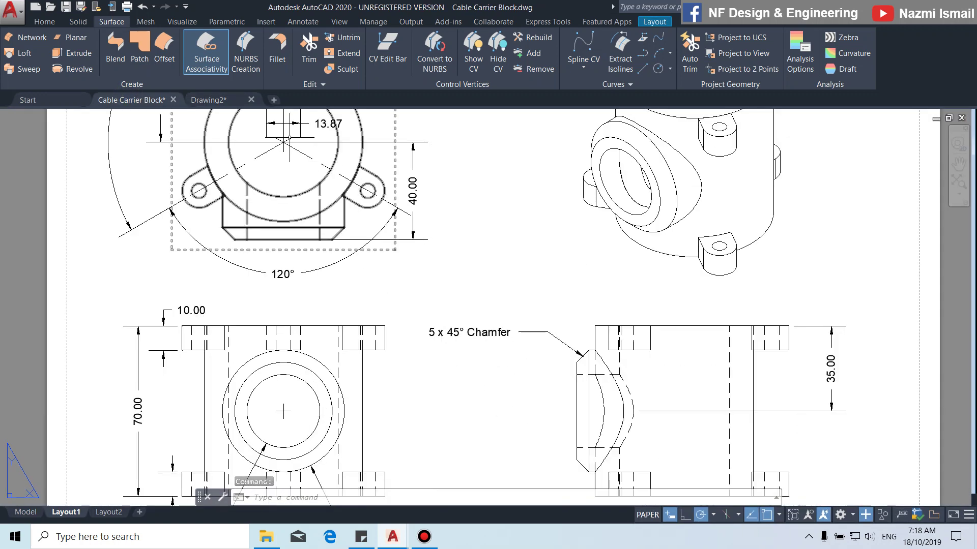
click(209, 99)
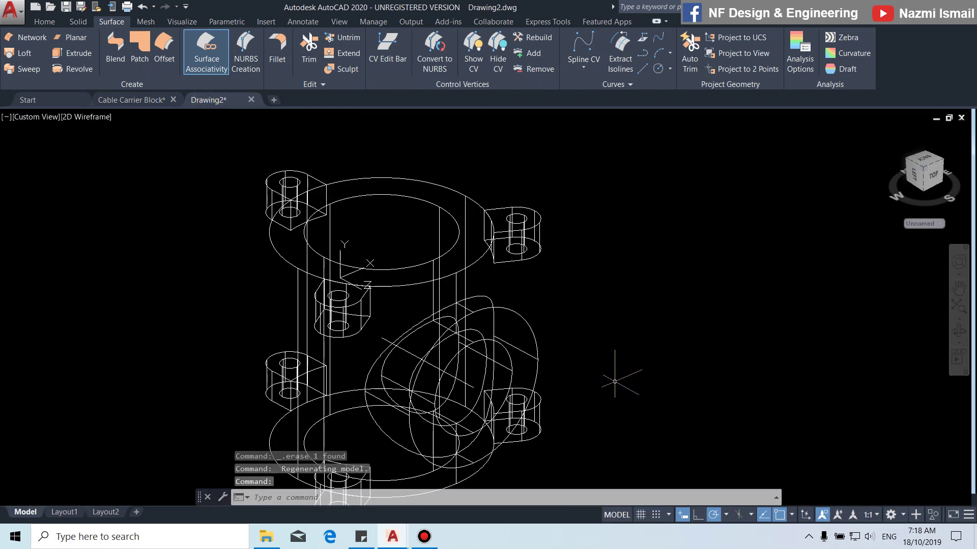
text(cham)
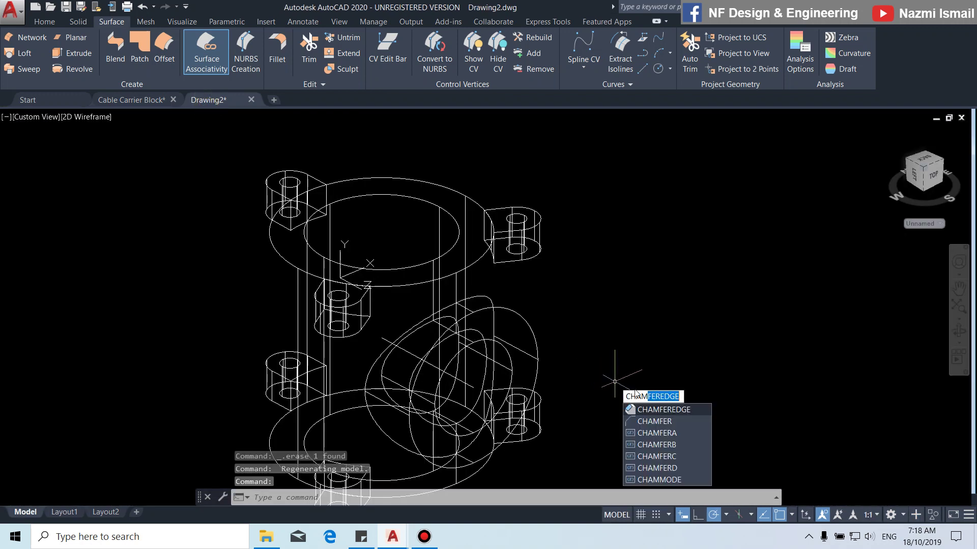
click(684, 414)
click(430, 497)
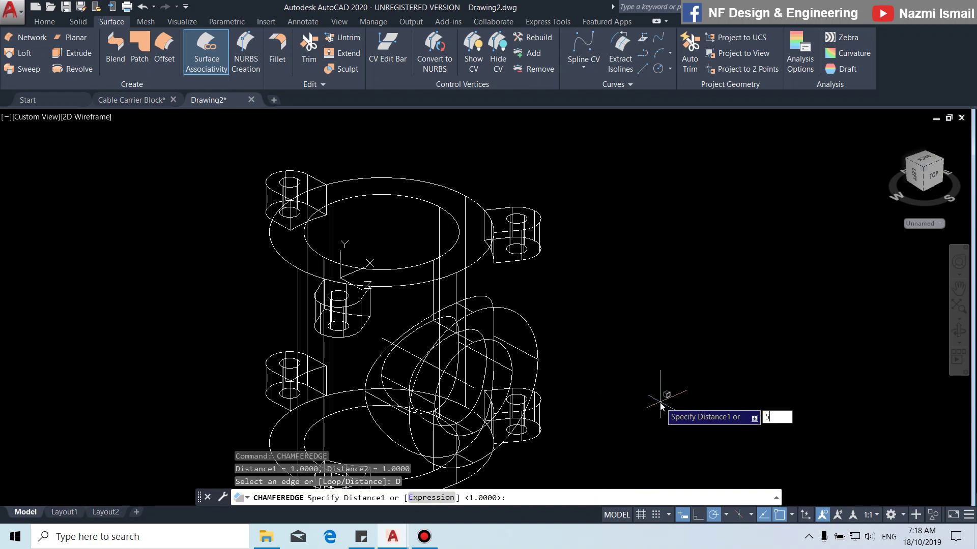
text(5)
key(Return)
key(Return)
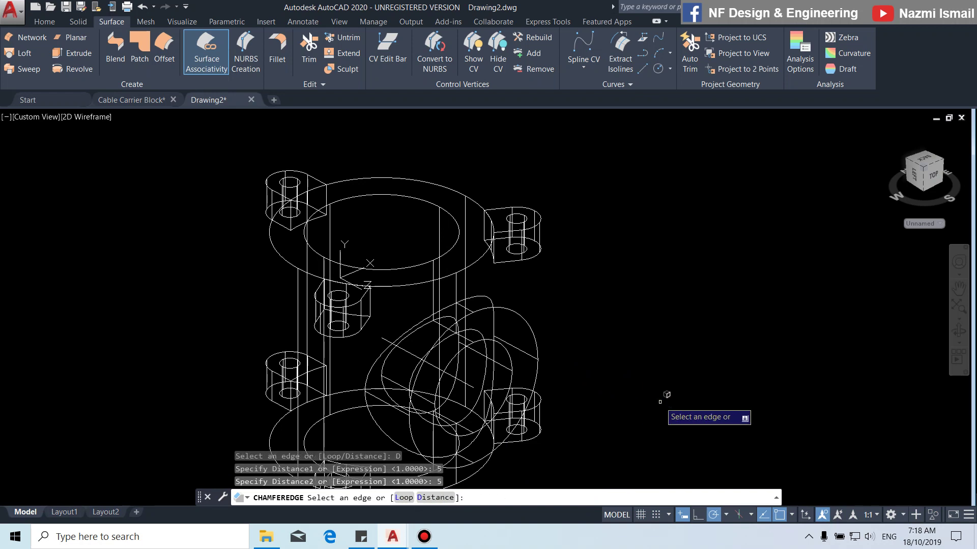
click(507, 308)
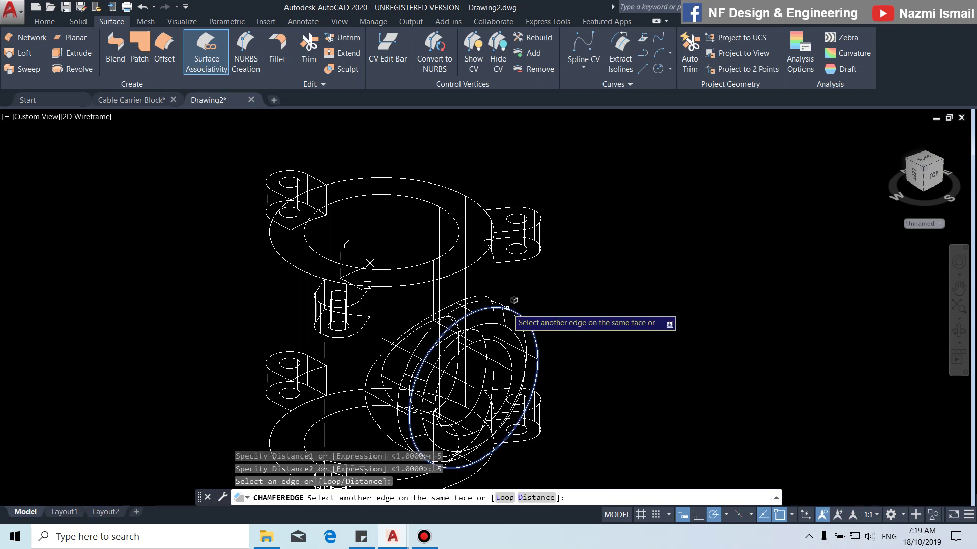
click(508, 309)
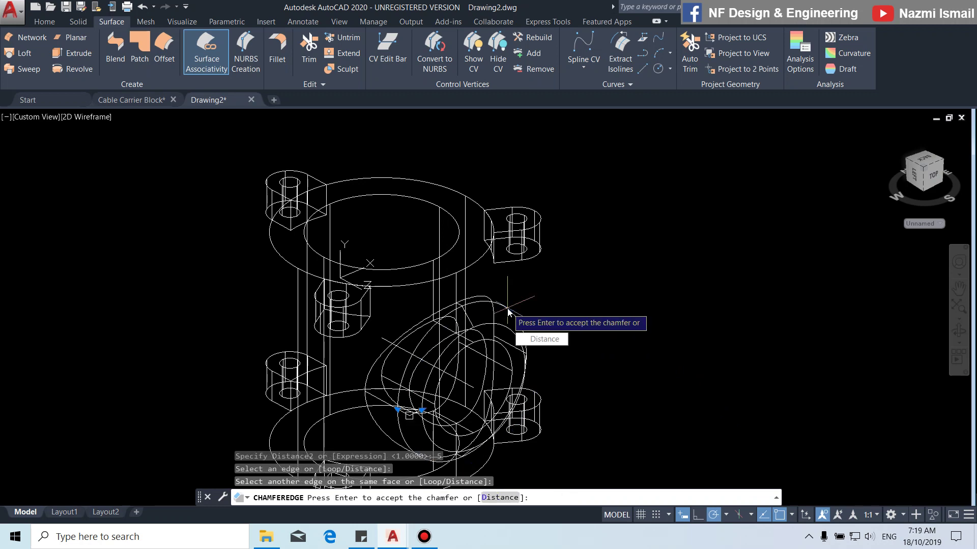
key(Return)
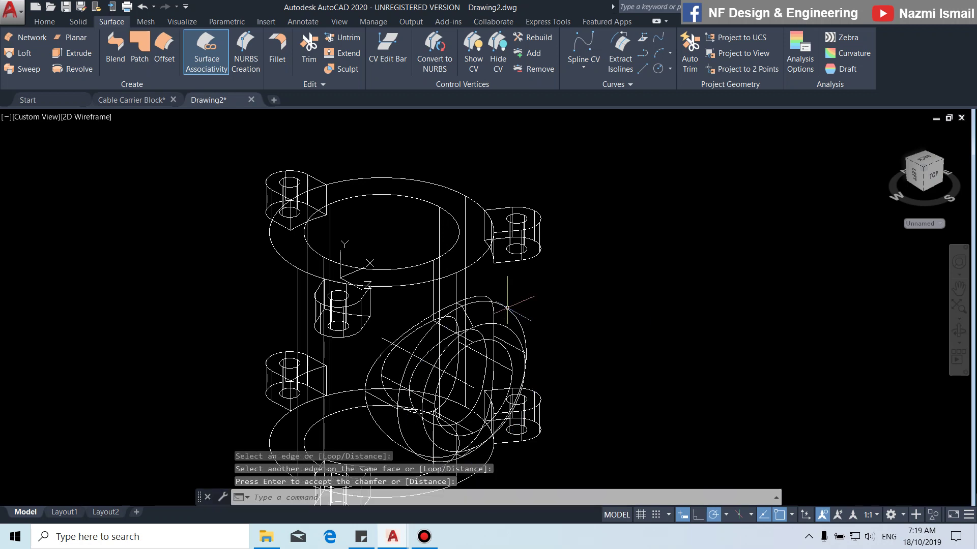
Step: Show the model in the Shaded with Edges visual style and delete the leftover construction line inside the side boss's bore
click(94, 120)
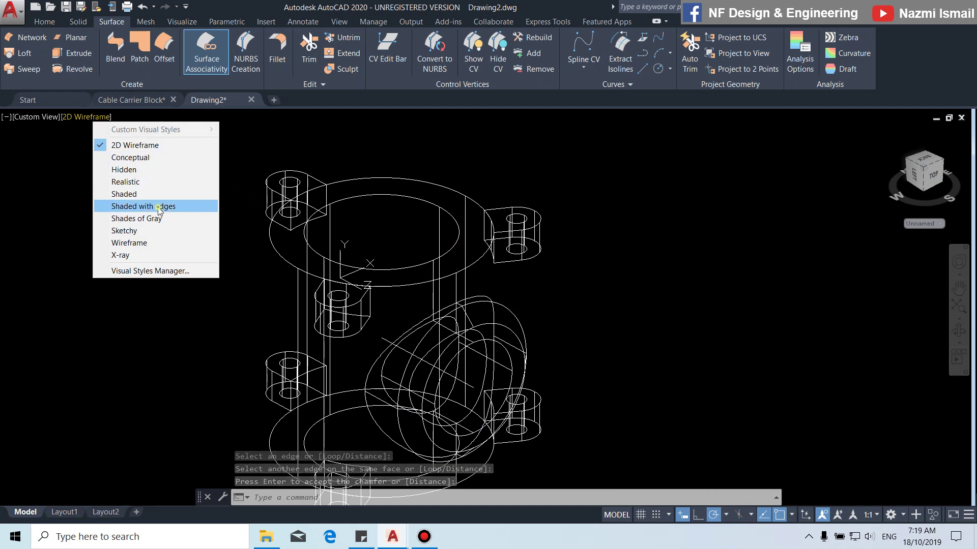
click(159, 206)
mouse_move(813, 395)
shift+middle_down()
mouse_move(617, 366)
mouse_move(580, 387)
shift+middle_up()
click(342, 362)
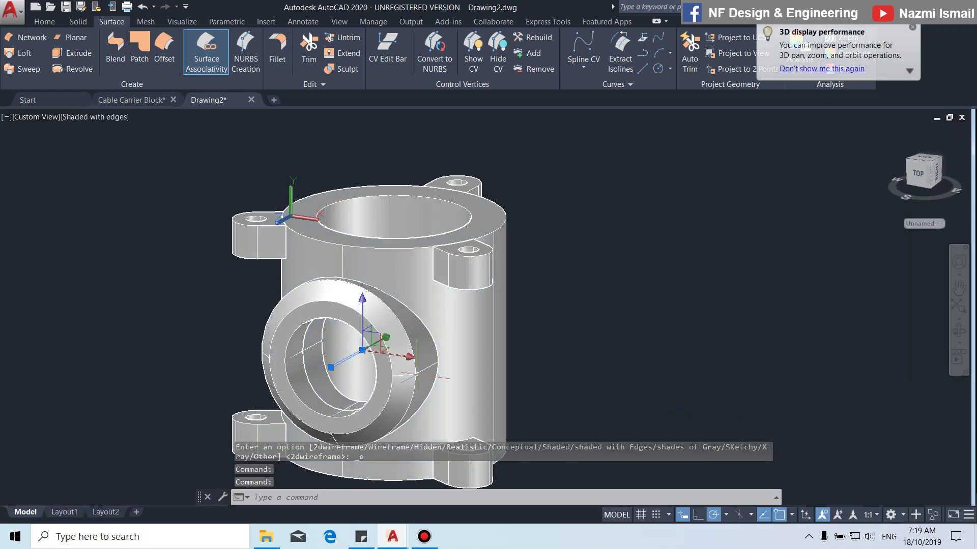
key(Delete)
mouse_move(588, 371)
shift+middle_down()
mouse_move(663, 373)
mouse_move(671, 388)
mouse_move(654, 388)
shift+middle_up()
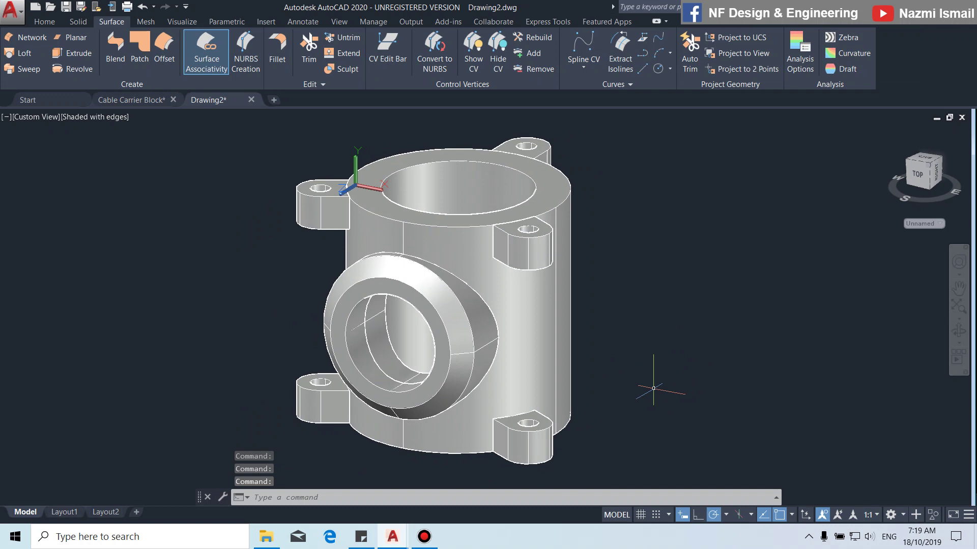